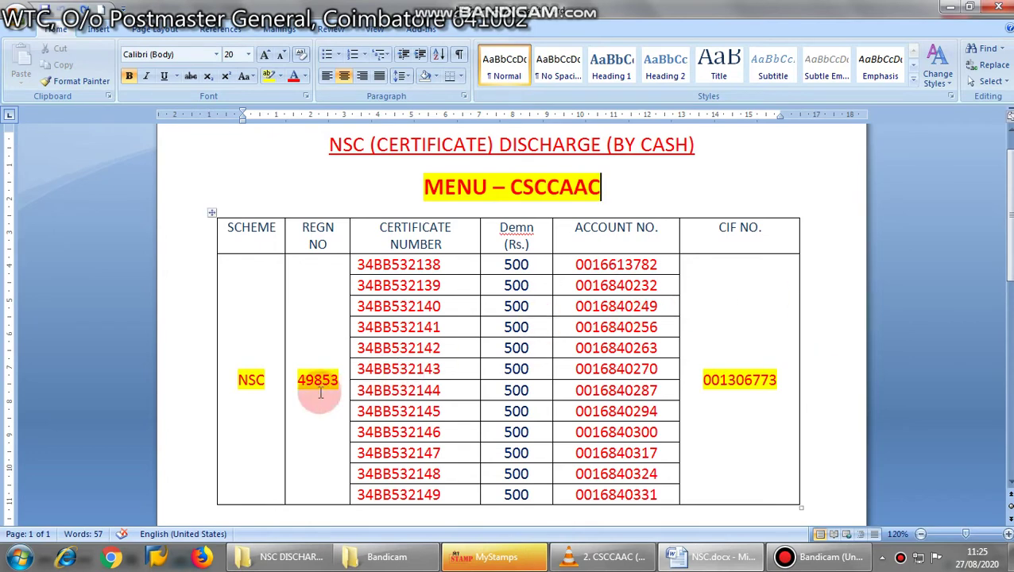
# - Select the registration, certificate and account numbers in the reference table
pyautogui.moveTo(298, 382); pyautogui.dragTo(335, 380)
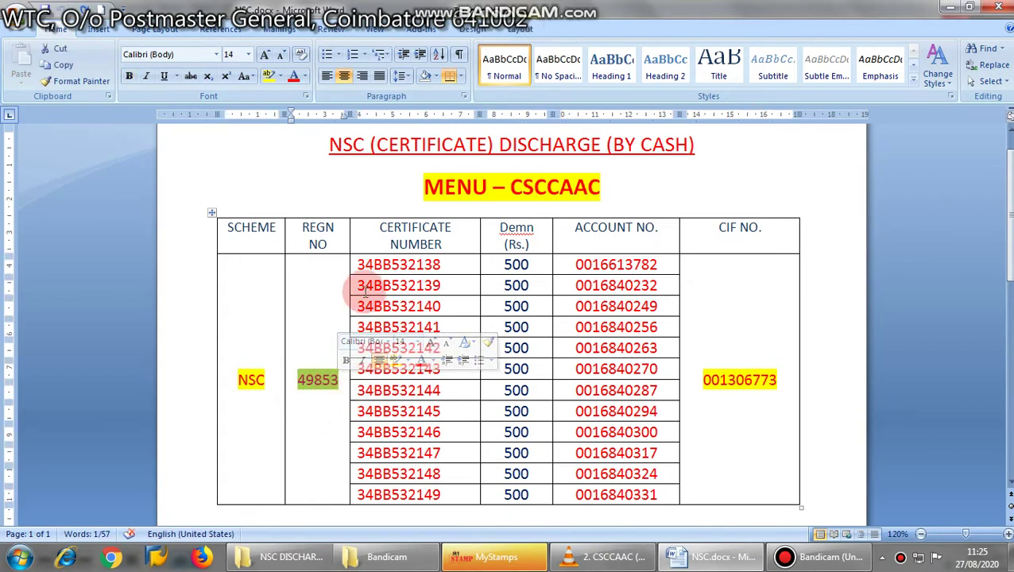
pyautogui.click(358, 264)
pyautogui.moveTo(358, 264); pyautogui.dragTo(430, 494)
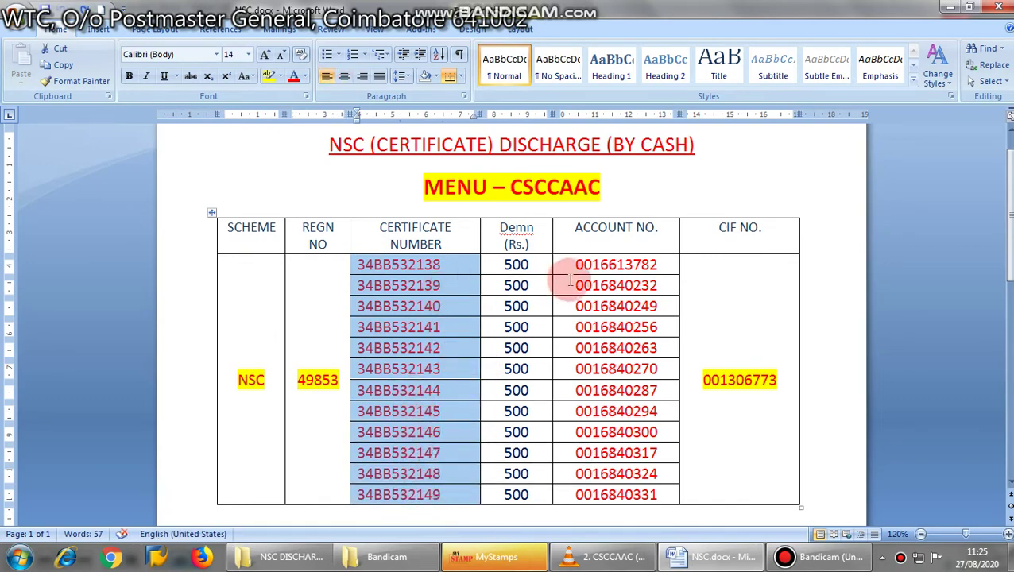
pyautogui.moveTo(577, 263); pyautogui.dragTo(646, 479)
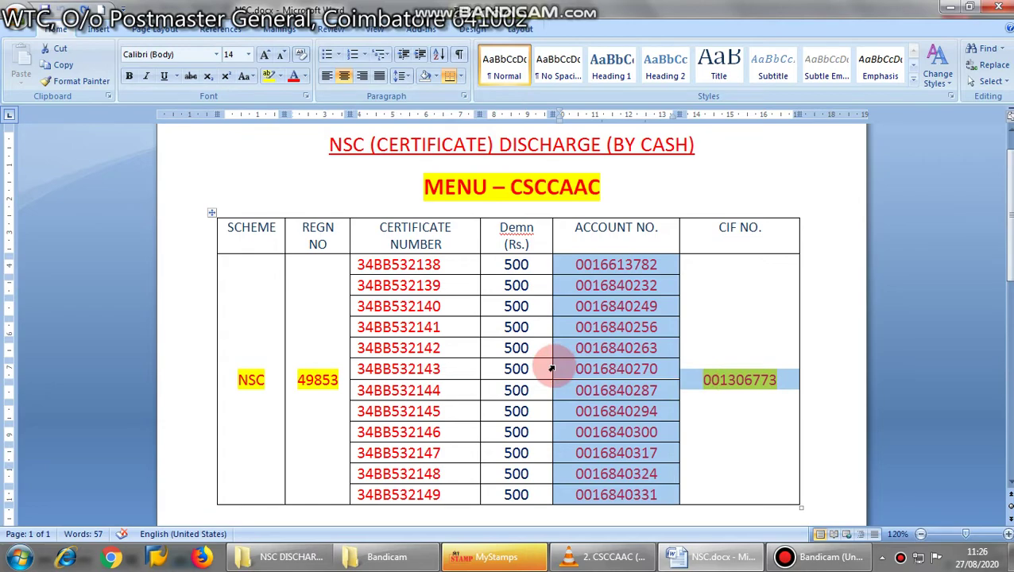
# - Play the Finacle recording full screen and launch the CSCCAAC closure menu
pyautogui.click(947, 16)
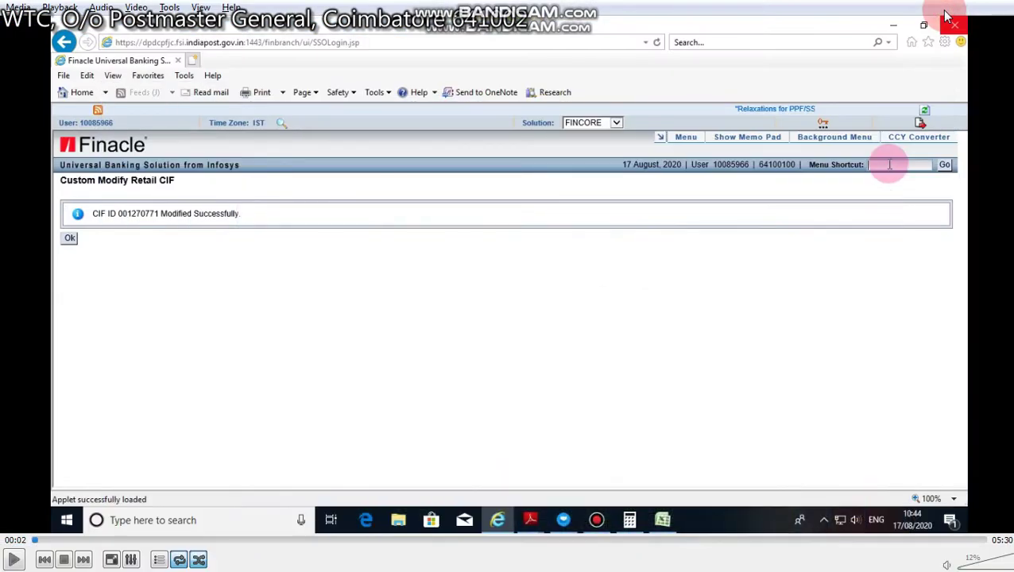
pyautogui.doubleClick(600, 318)
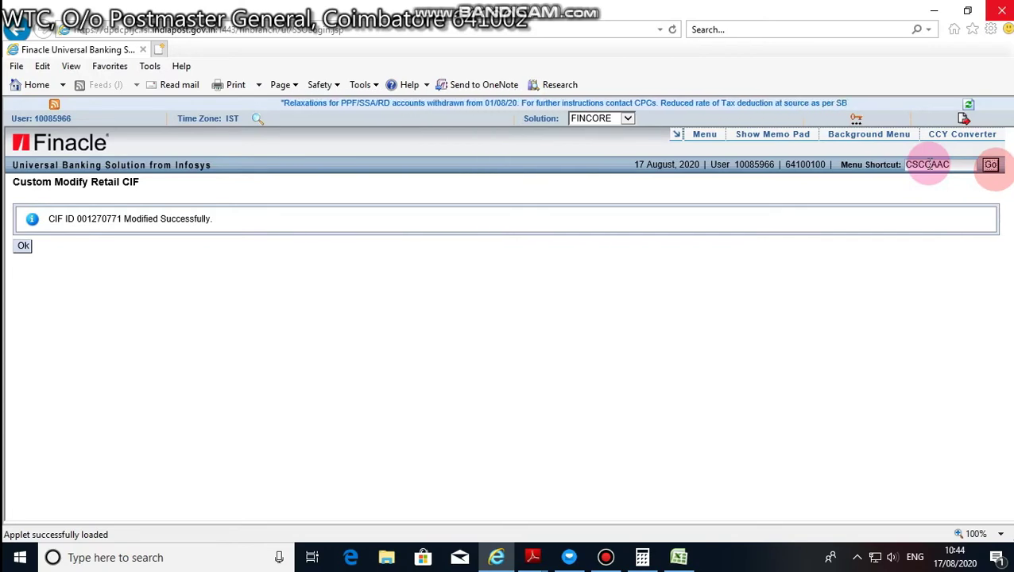
pyautogui.click(992, 167)
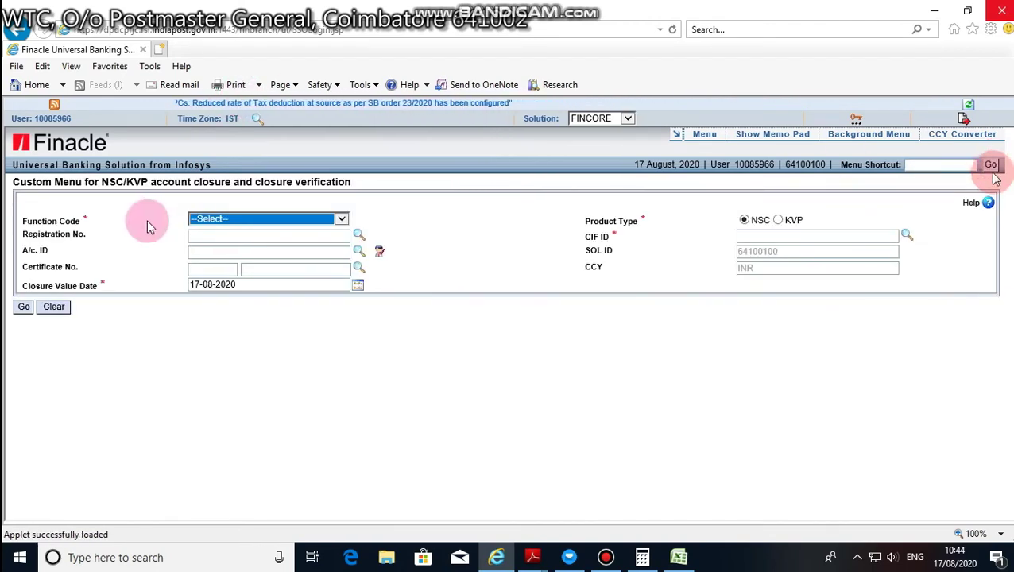
# - Set Function Code to Z-Close, enter the customer's CIF ID and pick the registration's first certificate
pyautogui.click(219, 220)
pyautogui.click(208, 244)
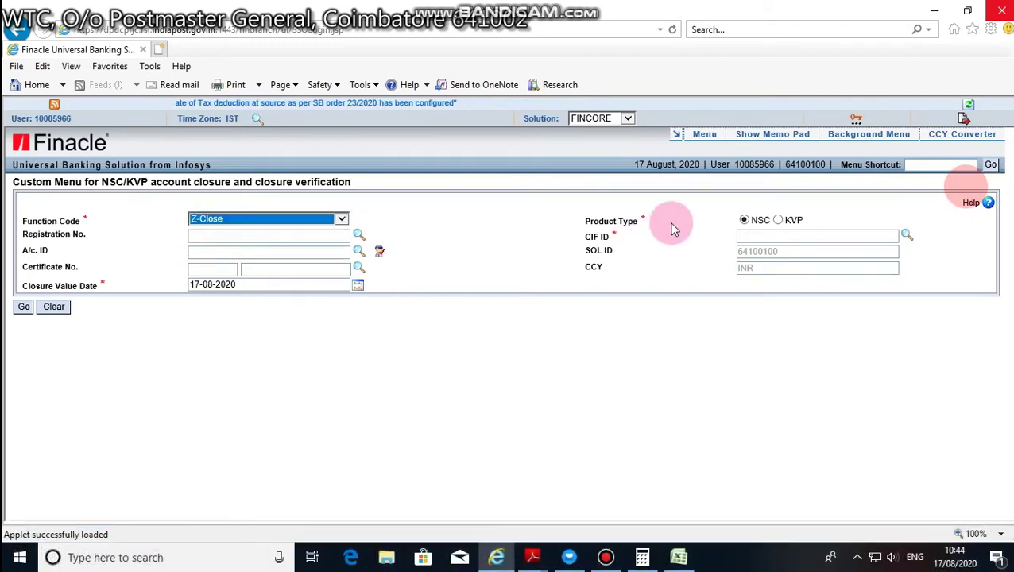
pyautogui.click(761, 236)
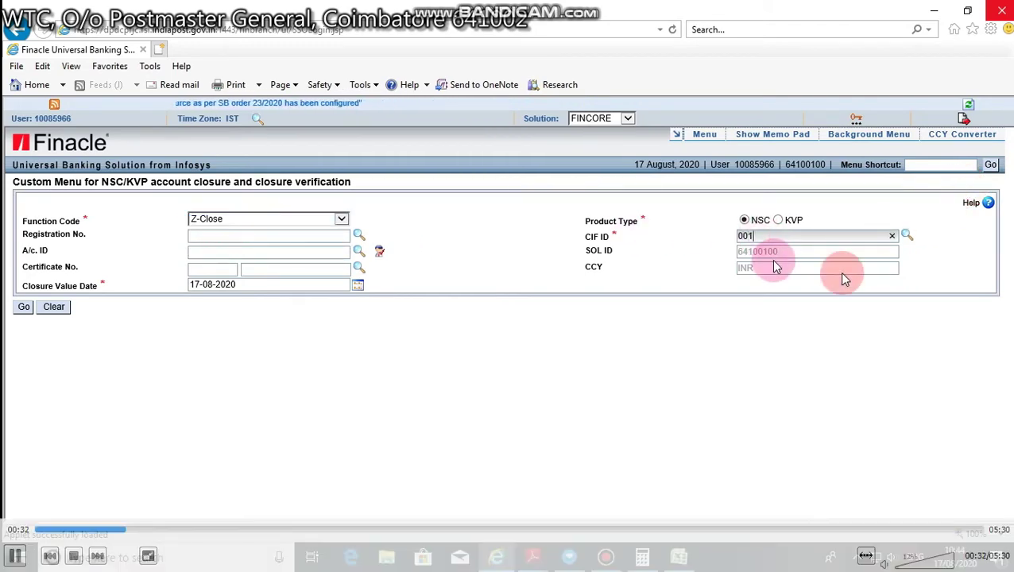
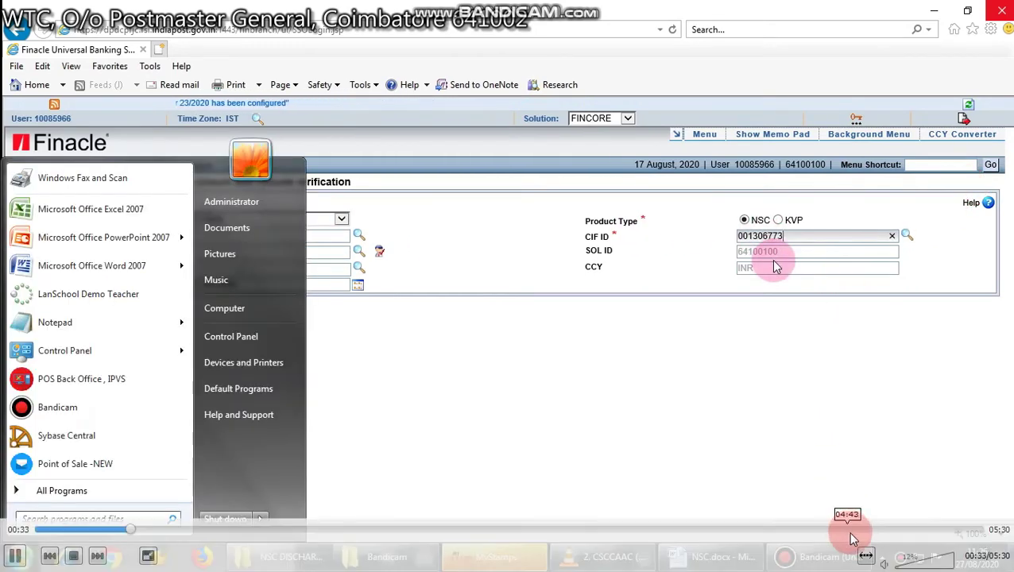
pyautogui.click(357, 235)
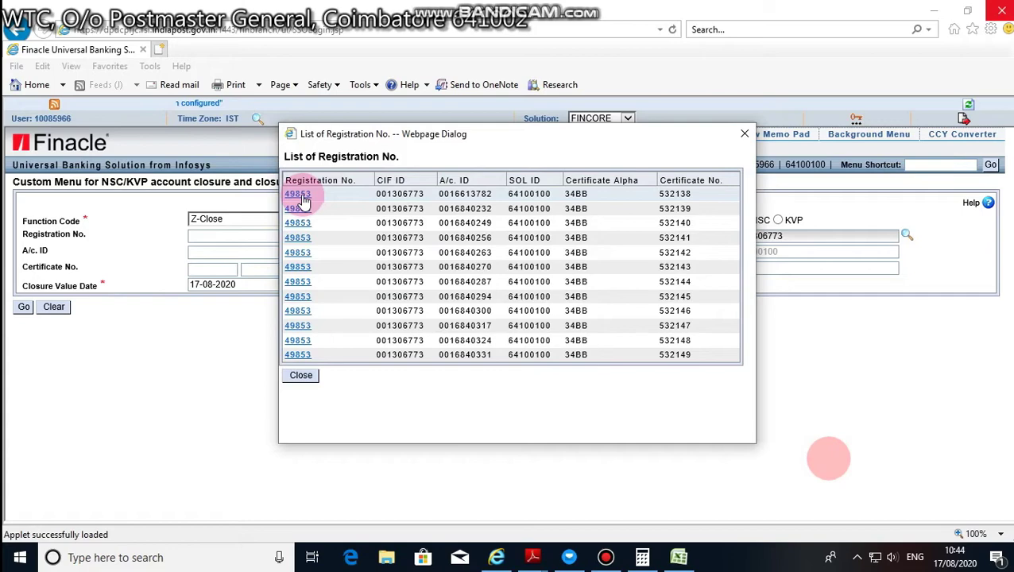
pyautogui.click(302, 198)
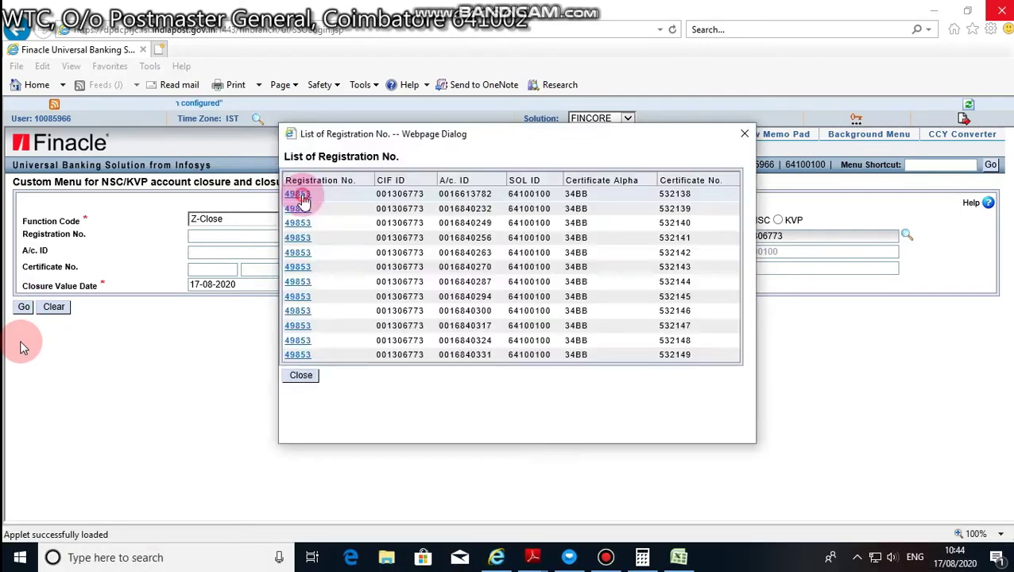
# - Load the certificate, tick Close with reason code NORML, and submit it as an actual closure
pyautogui.click(299, 196)
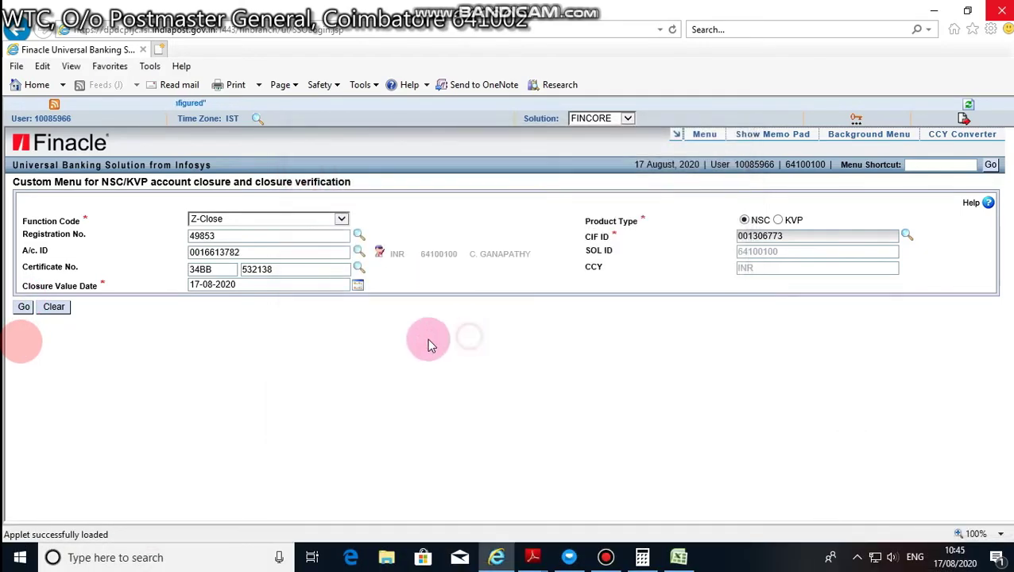
pyautogui.click(25, 308)
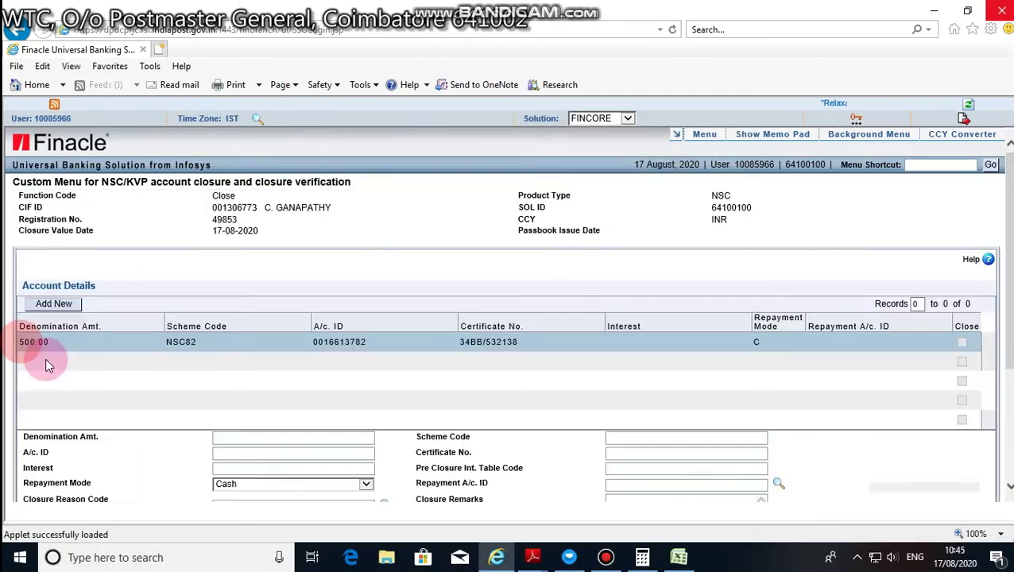
pyautogui.scroll(-3, 36, 413)
pyautogui.click(221, 340)
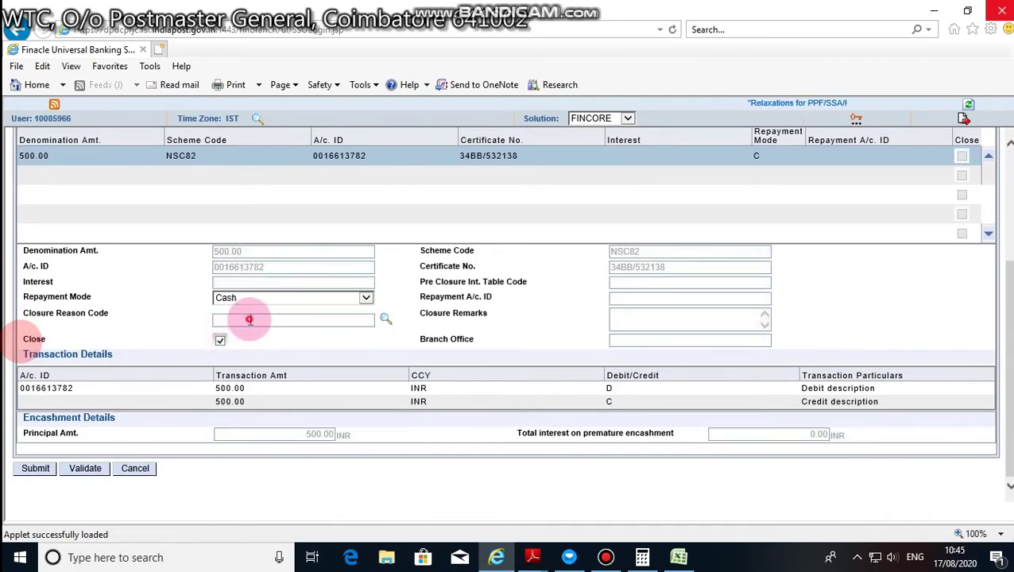
pyautogui.click(250, 321)
pyautogui.write('NORML')
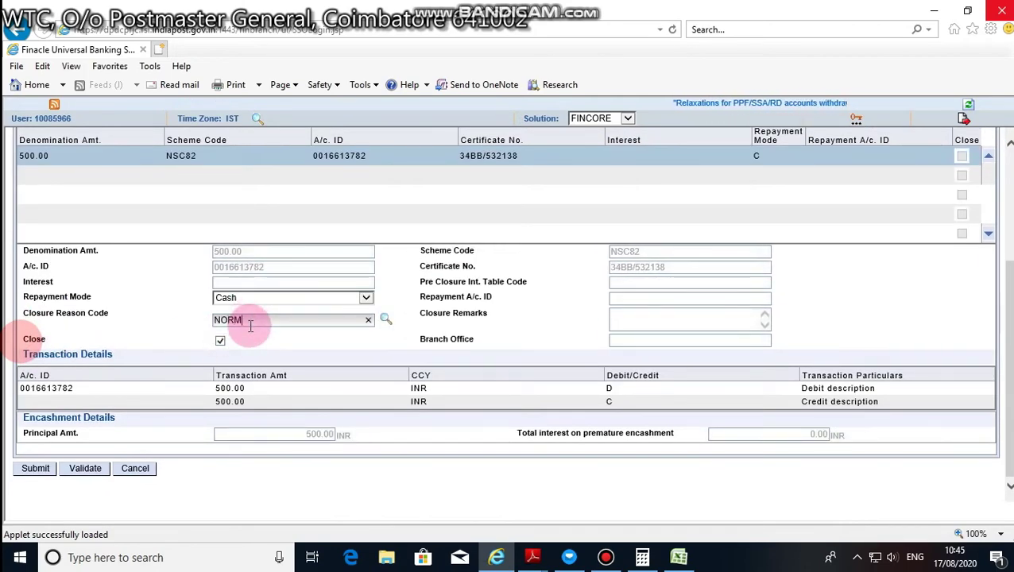
pyautogui.click(502, 349)
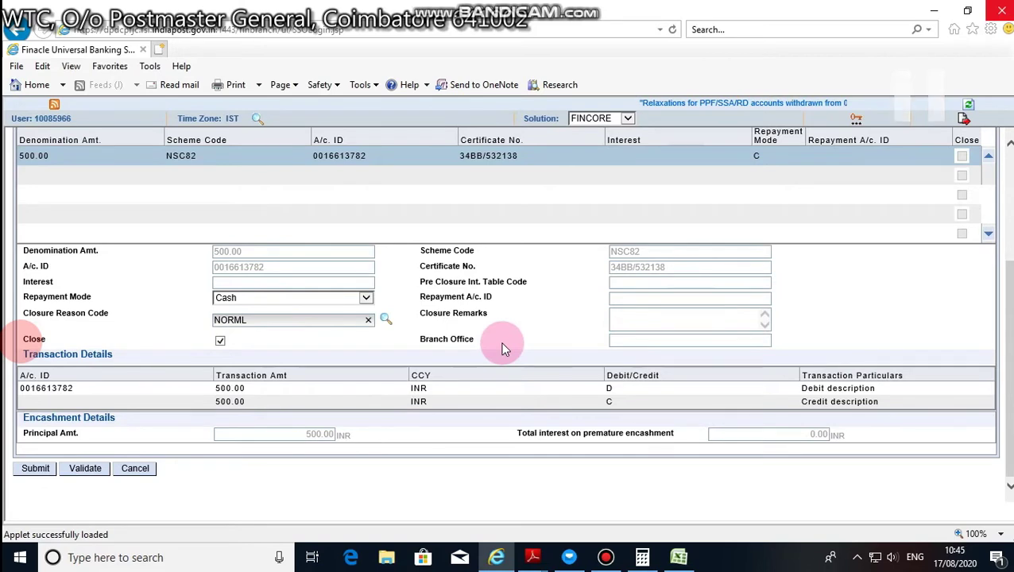
pyautogui.click(502, 347)
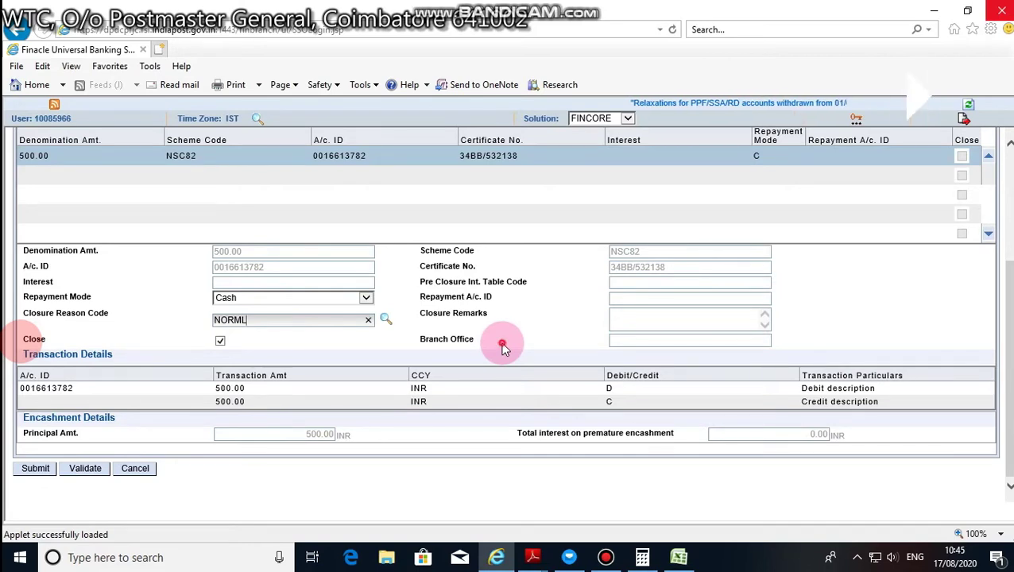
pyautogui.click(25, 471)
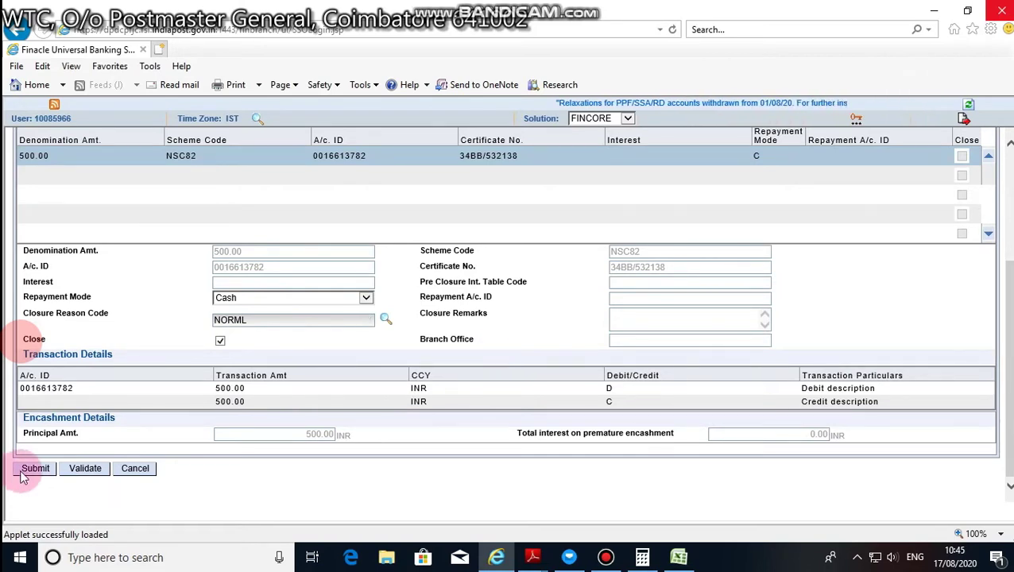
pyautogui.click(550, 323)
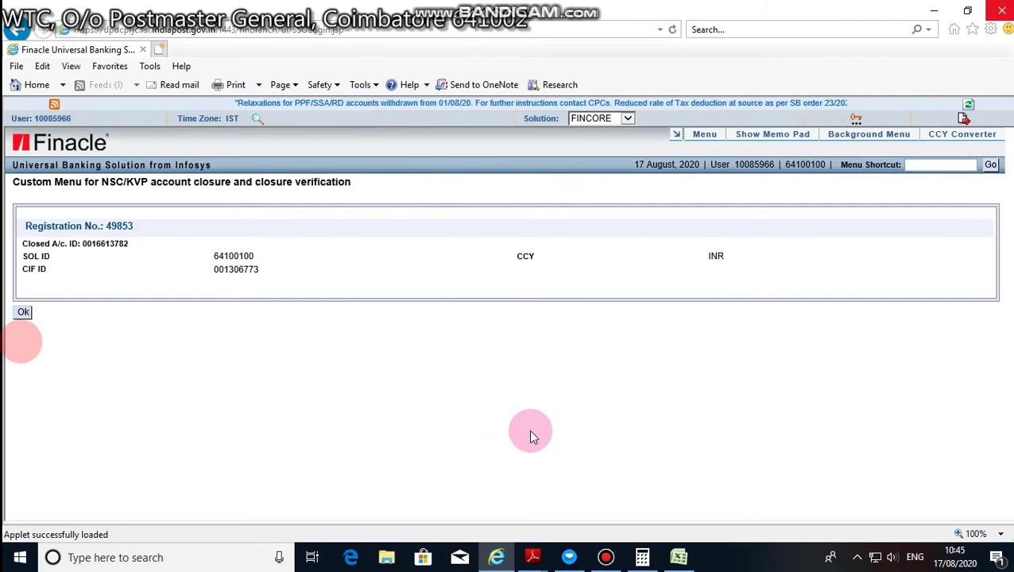
# - Copy the CIF ID from the result, start a new Z-Close with it, and pick the next certificate
pyautogui.click(24, 312)
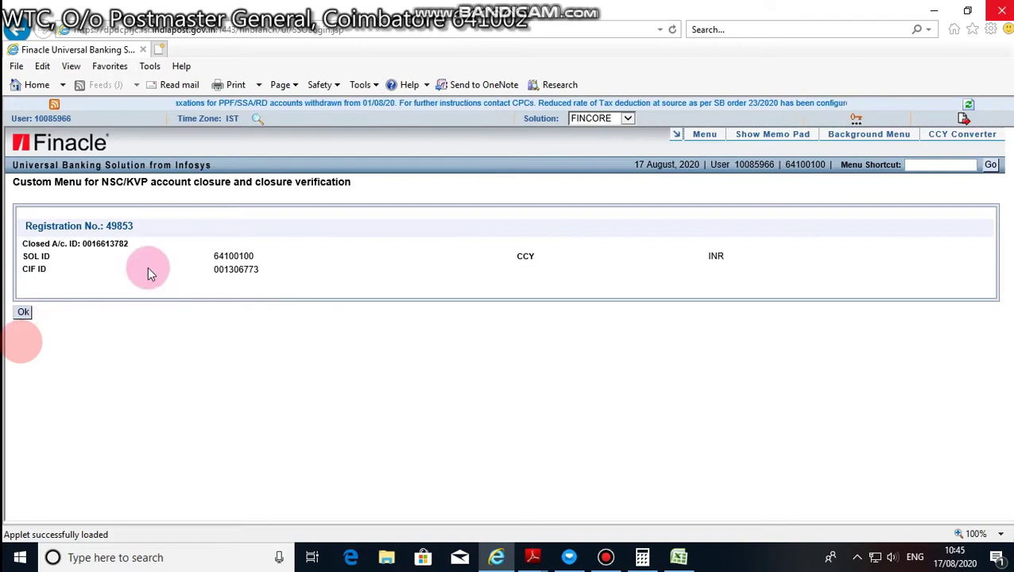
pyautogui.doubleClick(233, 270)
pyautogui.hotkey('ctrl', 'c')
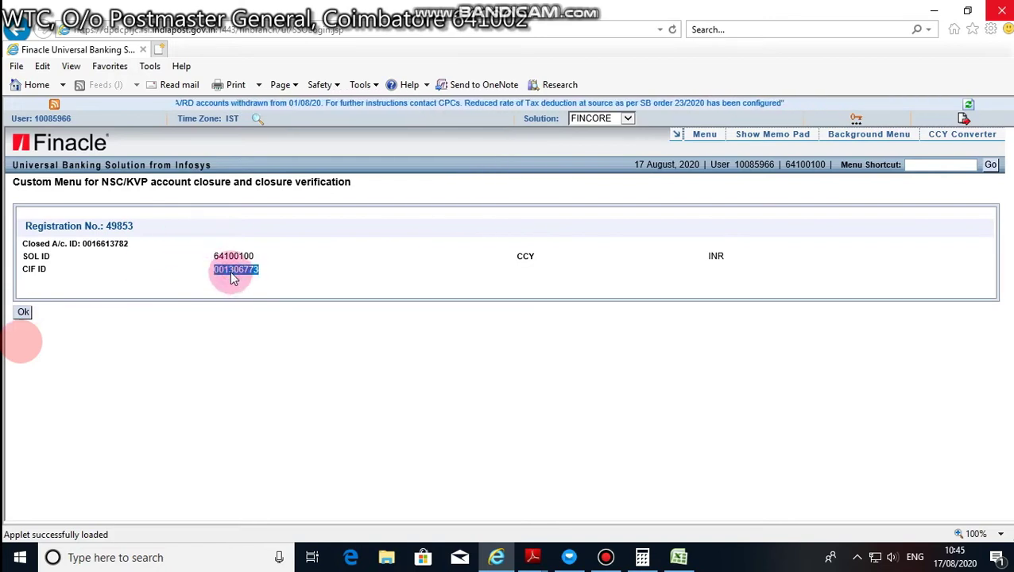
pyautogui.click(25, 311)
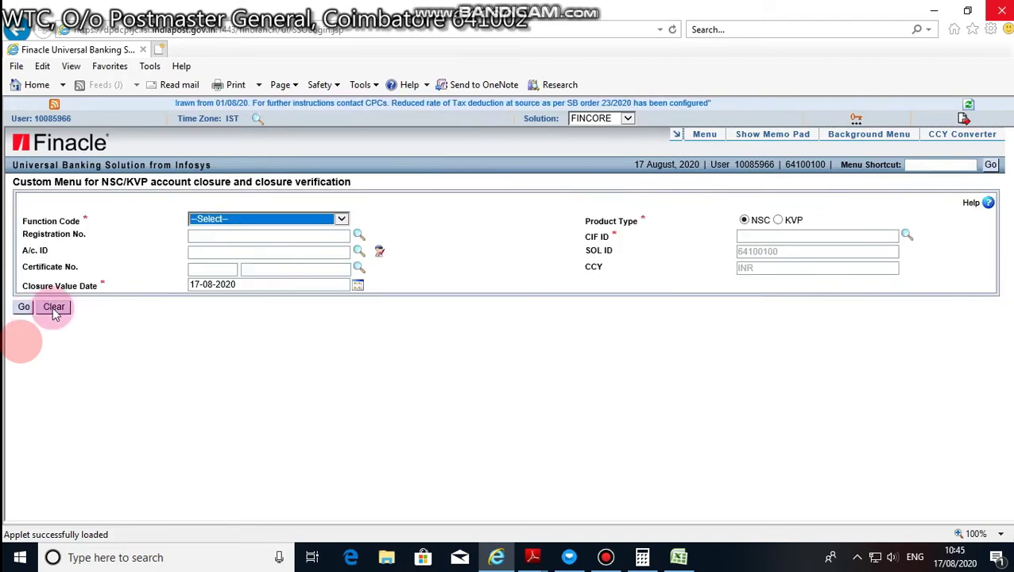
pyautogui.click(260, 222)
pyautogui.click(256, 229)
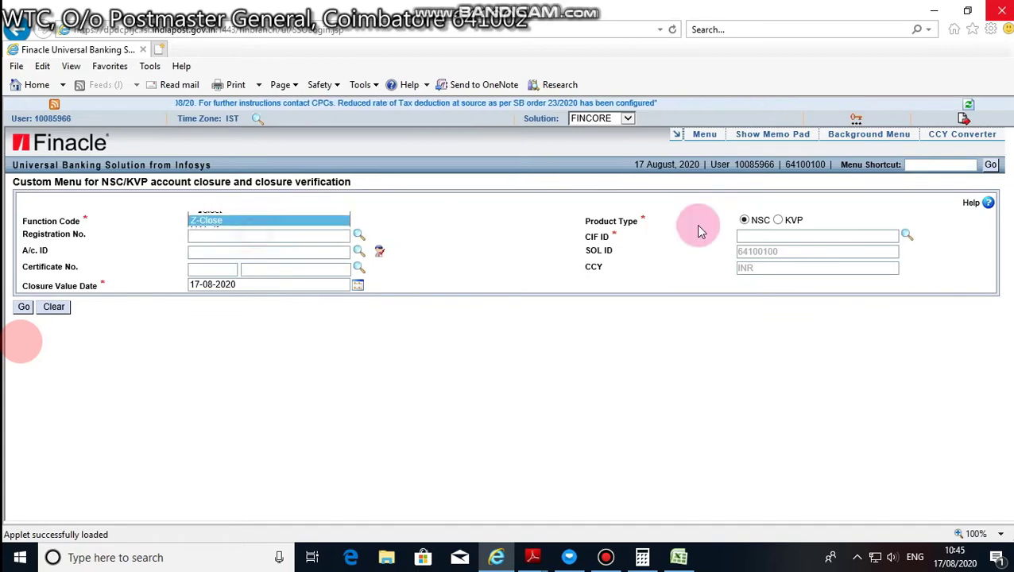
pyautogui.click(755, 237)
pyautogui.hotkey('ctrl', 'v')
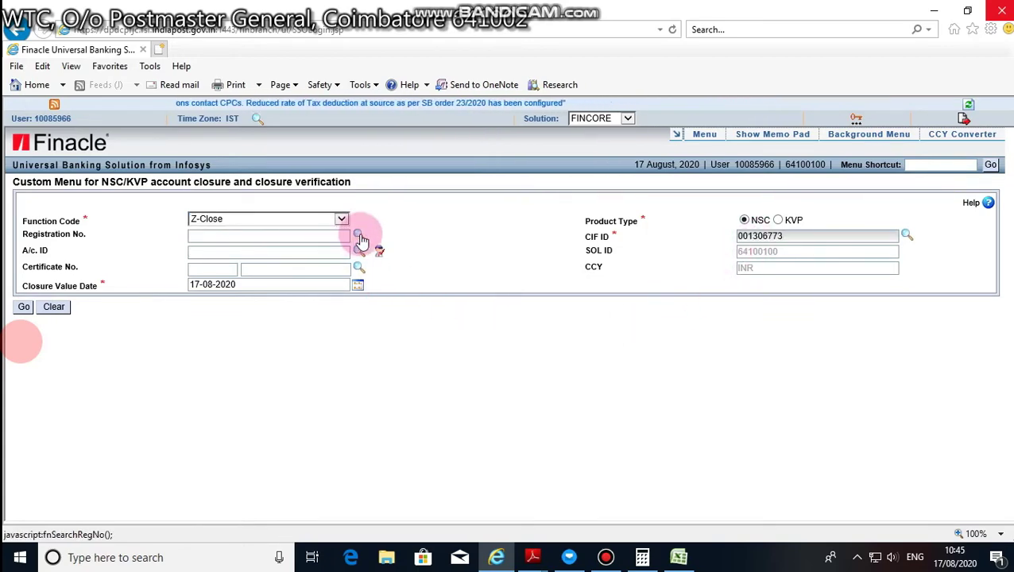
pyautogui.click(359, 238)
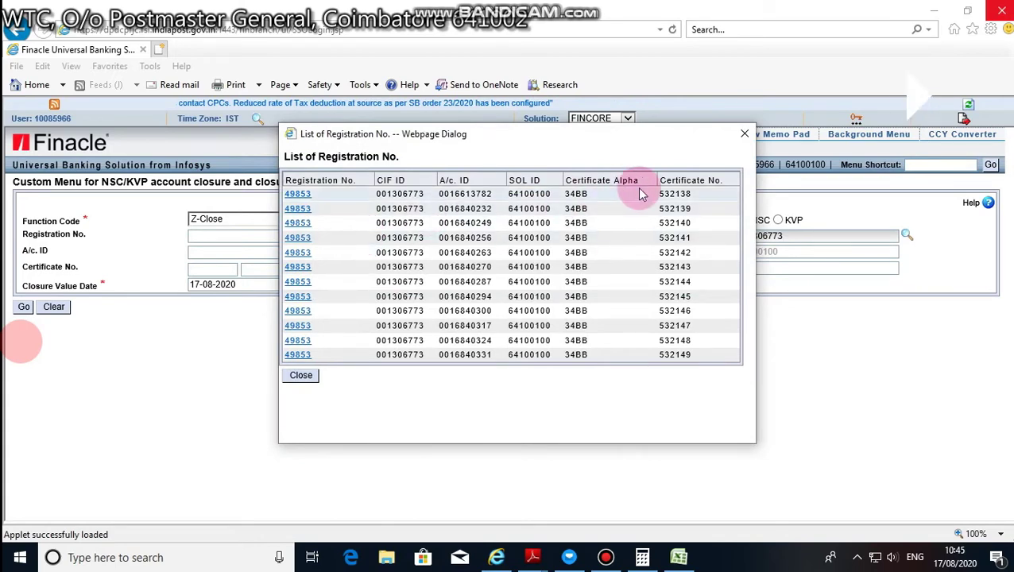
pyautogui.click(296, 311)
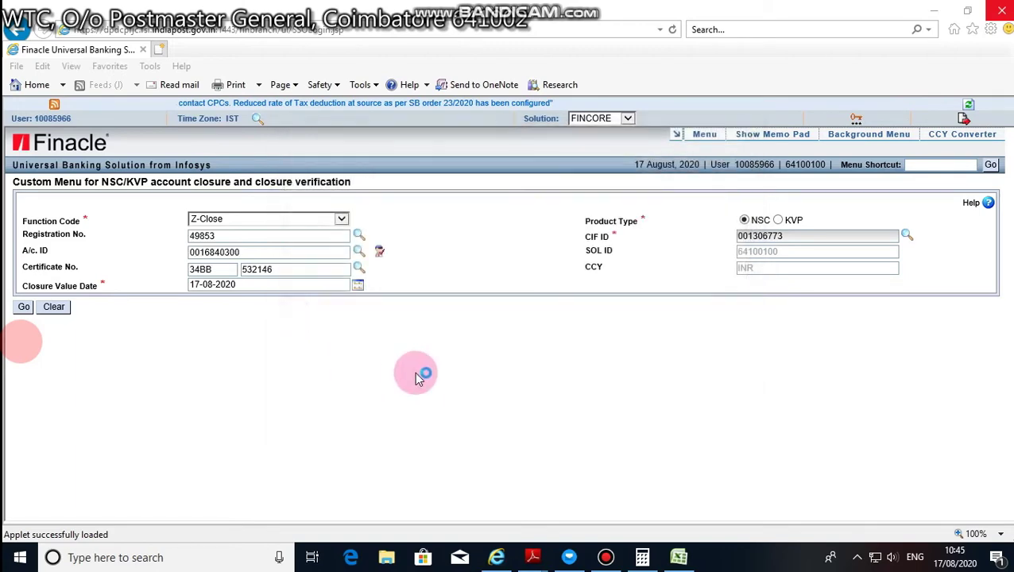
# - Load that certificate, mark it closed with reason NORML, and submit as an actual closure
pyautogui.click(24, 310)
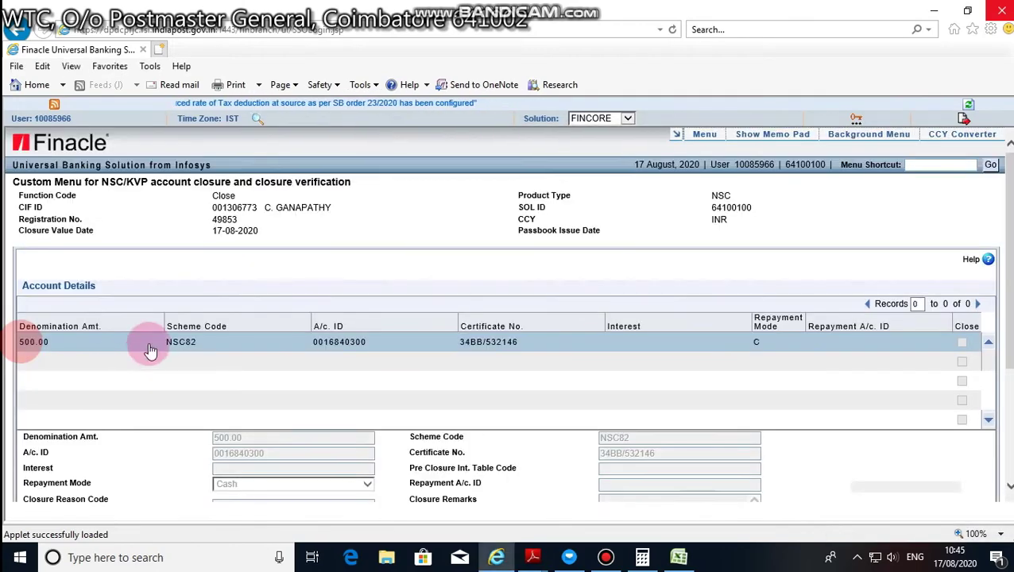
pyautogui.scroll(-3, 215, 355)
pyautogui.click(220, 340)
pyautogui.click(248, 319)
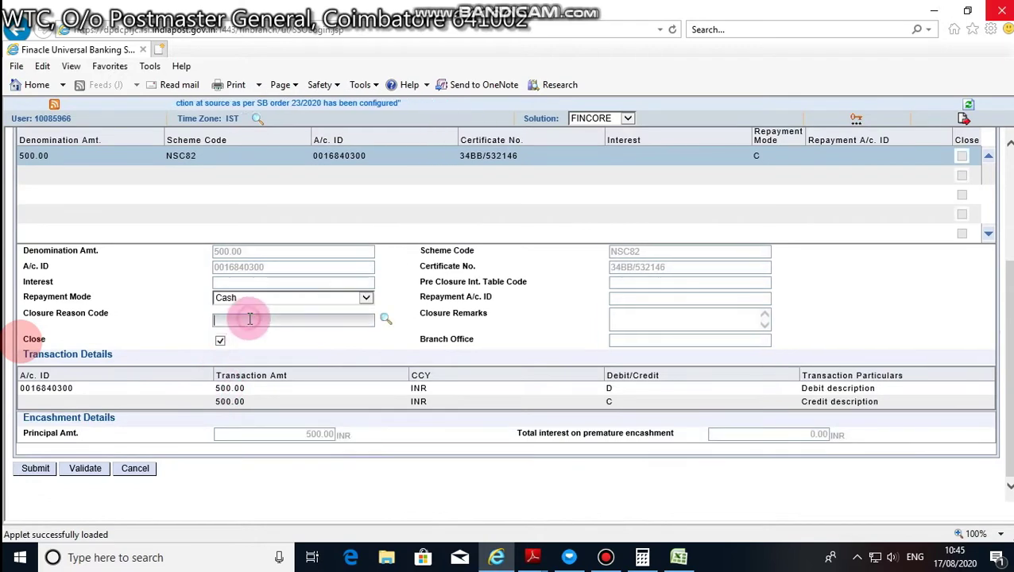
pyautogui.write('NORML')
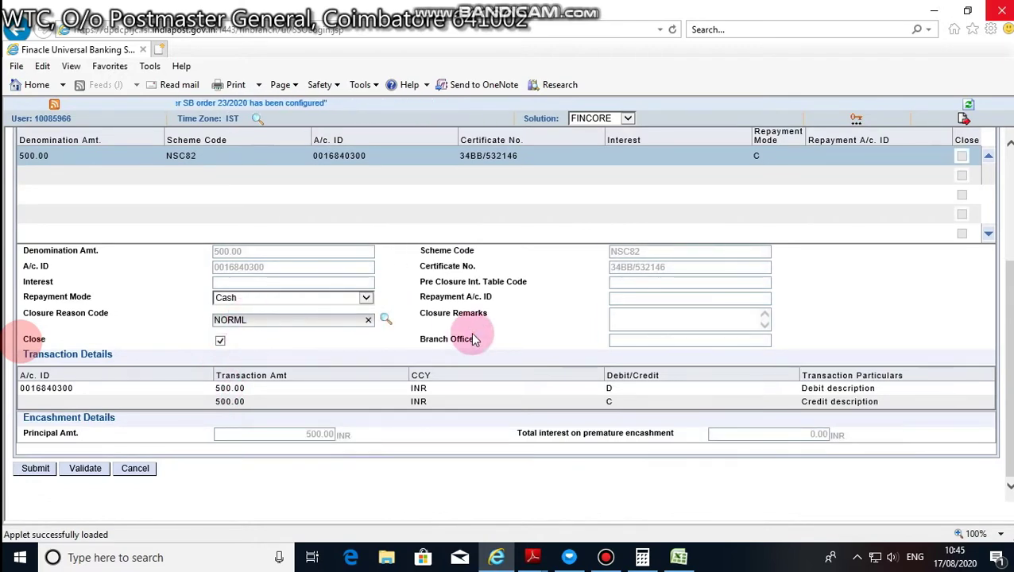
pyautogui.click(36, 469)
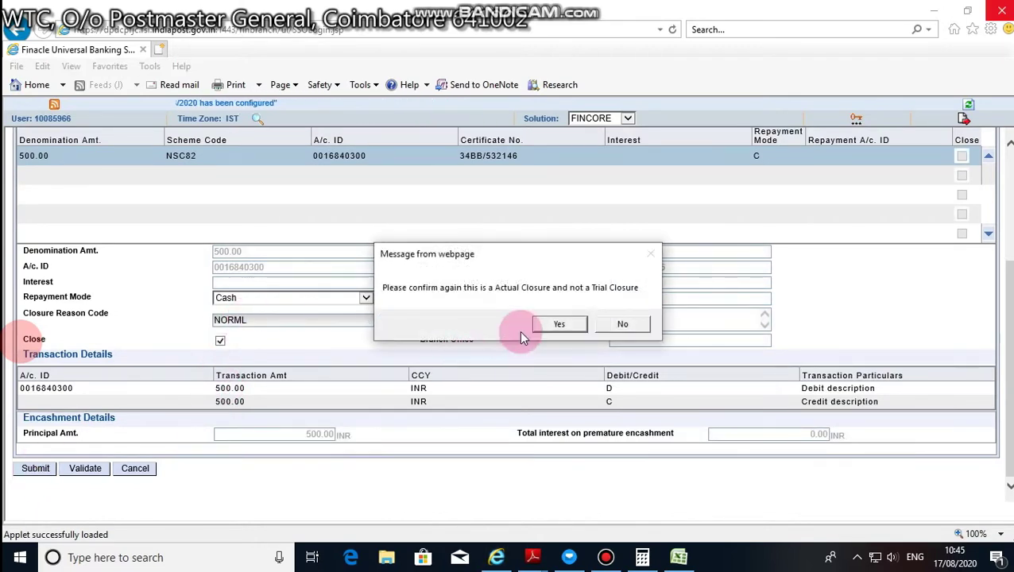
pyautogui.click(550, 324)
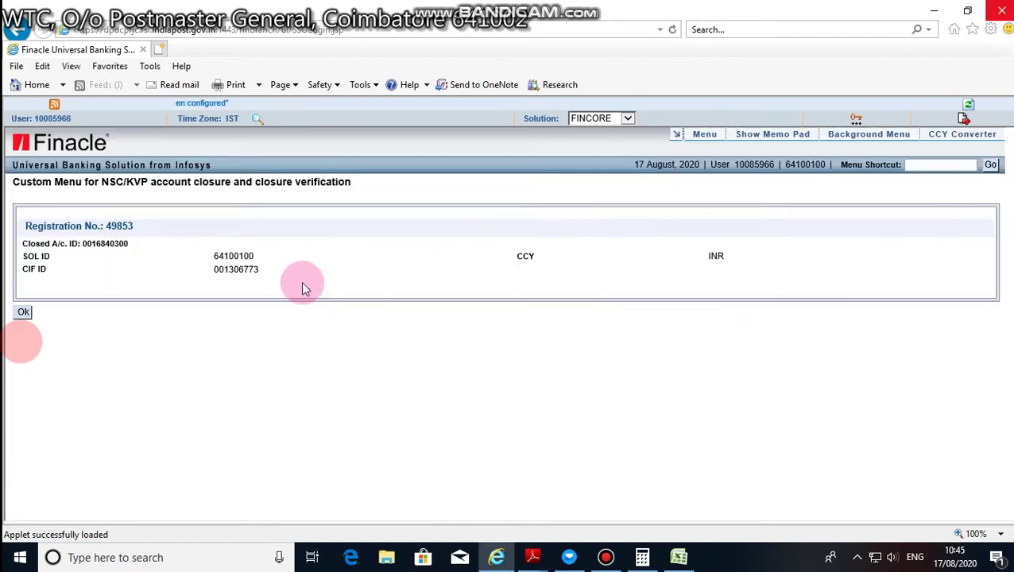
# - Start a new Z-Close with the pasted CIF ID and pick the fourth certificate in the registration
pyautogui.click(22, 314)
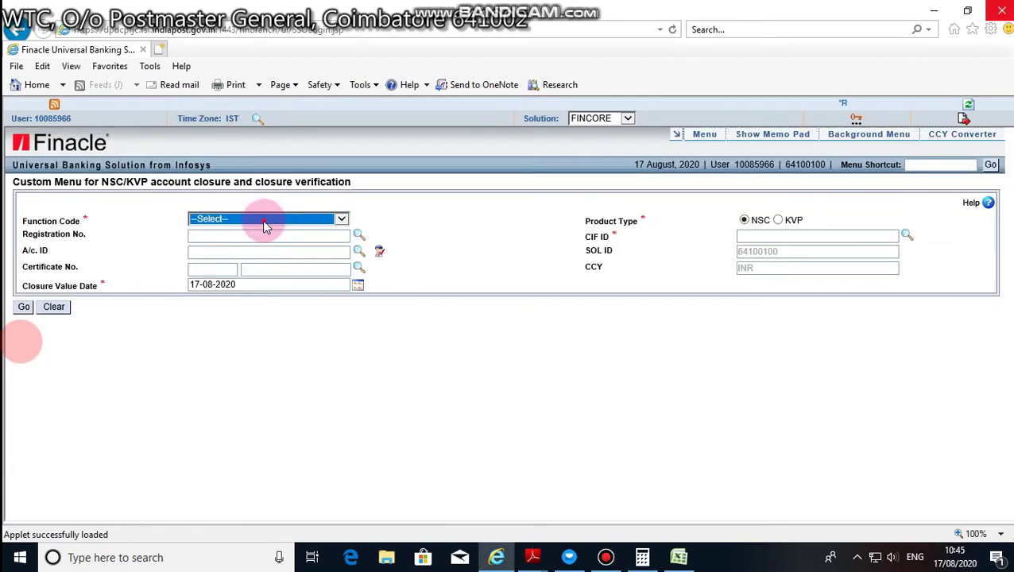
pyautogui.click(262, 220)
pyautogui.click(258, 230)
pyautogui.click(830, 236)
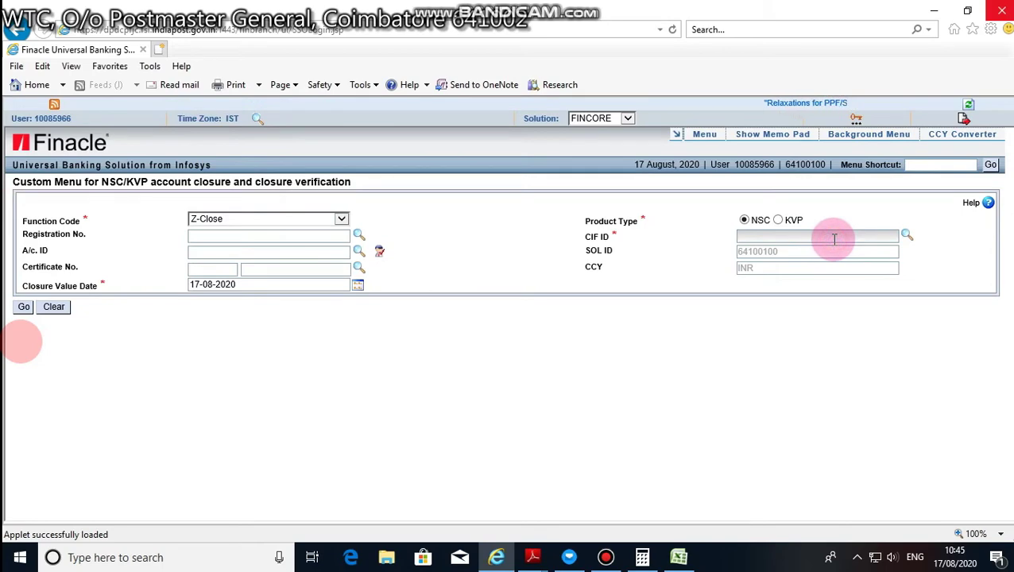
pyautogui.hotkey('ctrl', 'v')
pyautogui.click(733, 337)
pyautogui.click(358, 236)
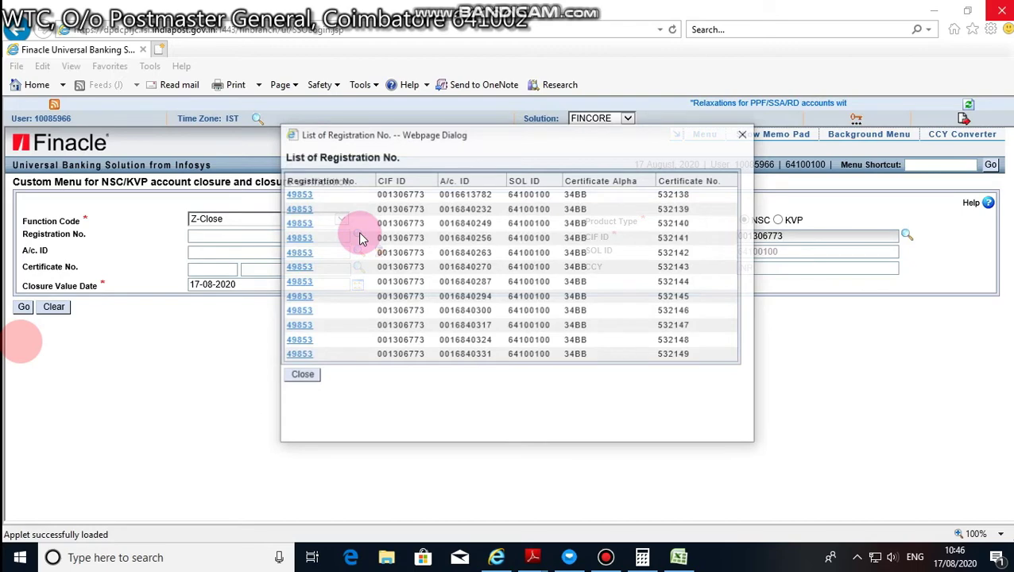
pyautogui.click(303, 237)
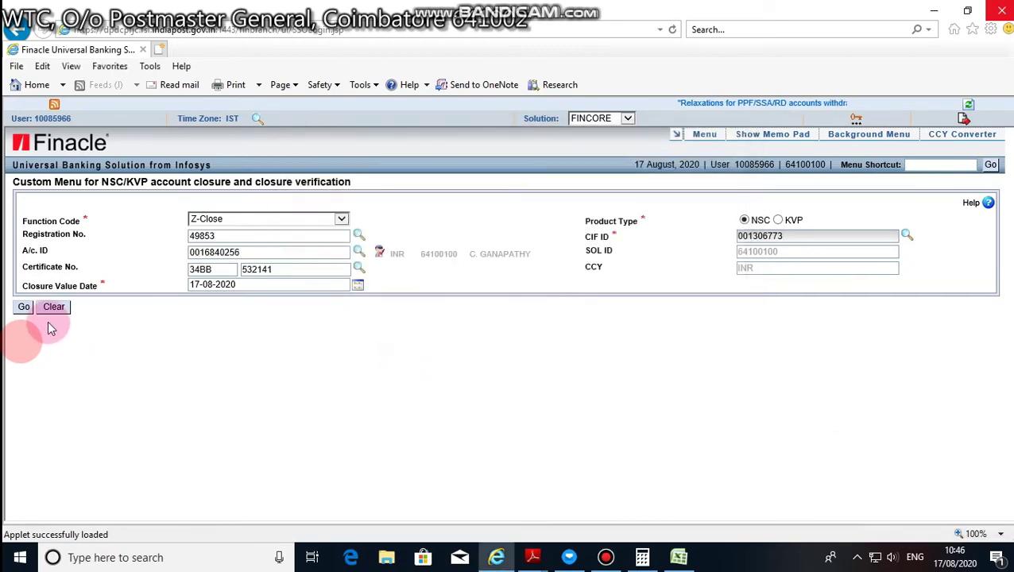
# - Close the fourth certificate with reason NORML as an actual closure and return to the blank form
pyautogui.click(24, 307)
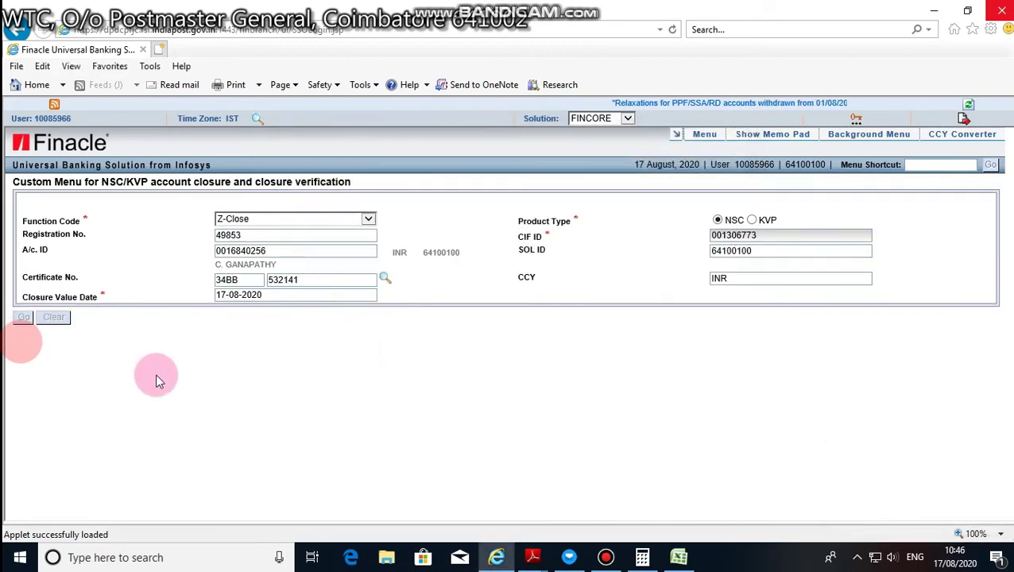
pyautogui.scroll(-3, 155, 373)
pyautogui.click(221, 340)
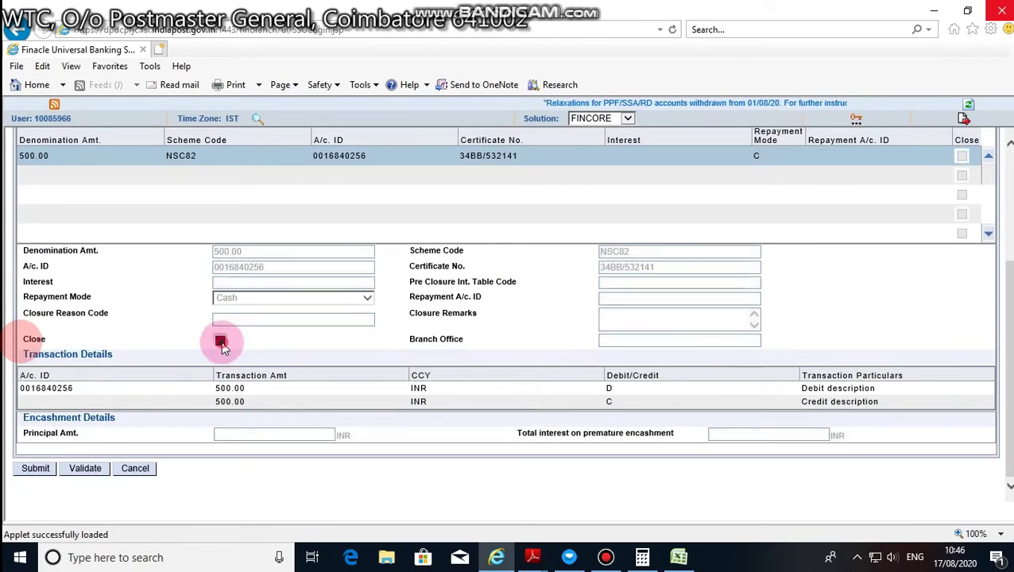
pyautogui.click(344, 319)
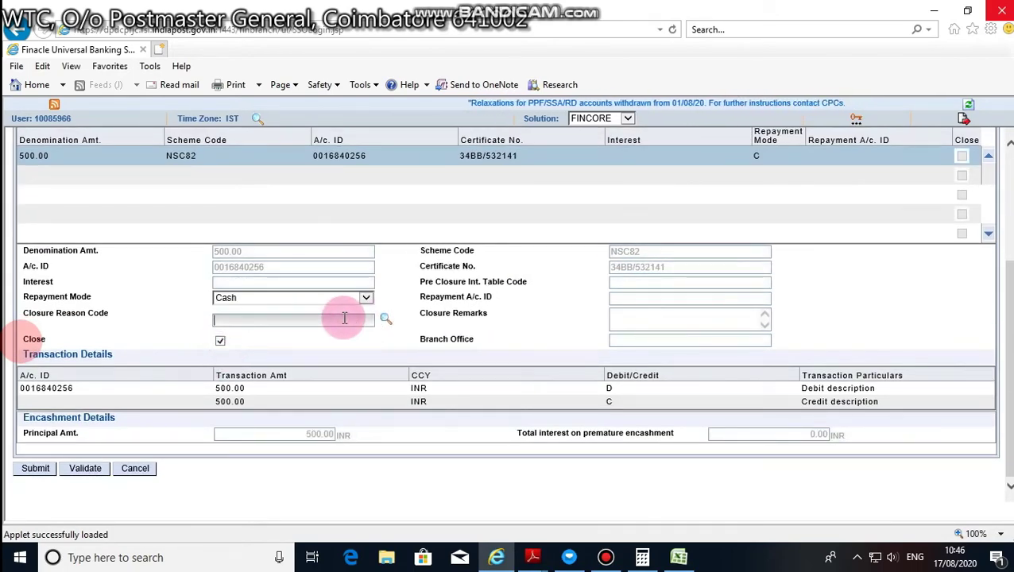
pyautogui.write('NORML')
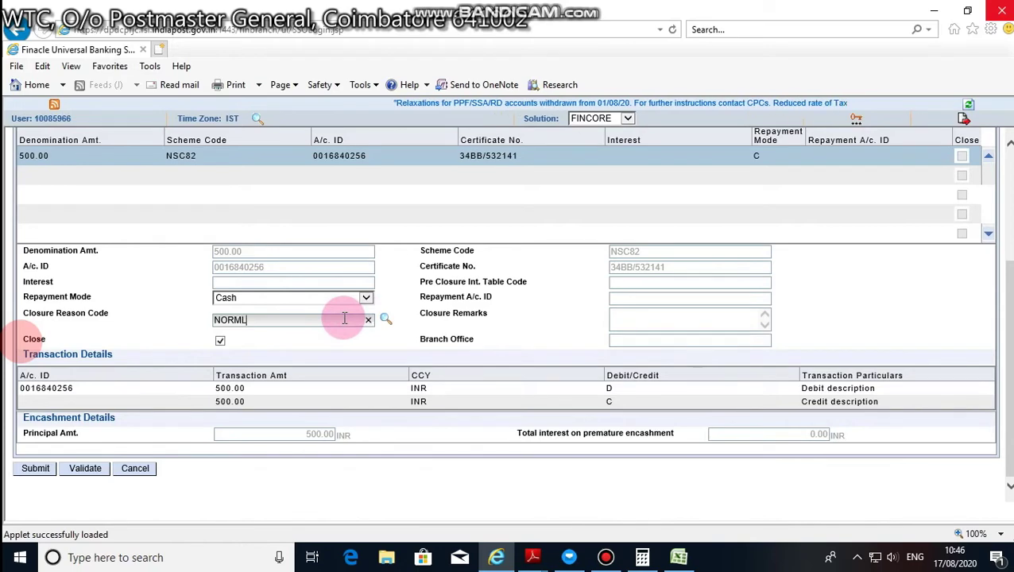
pyautogui.click(32, 474)
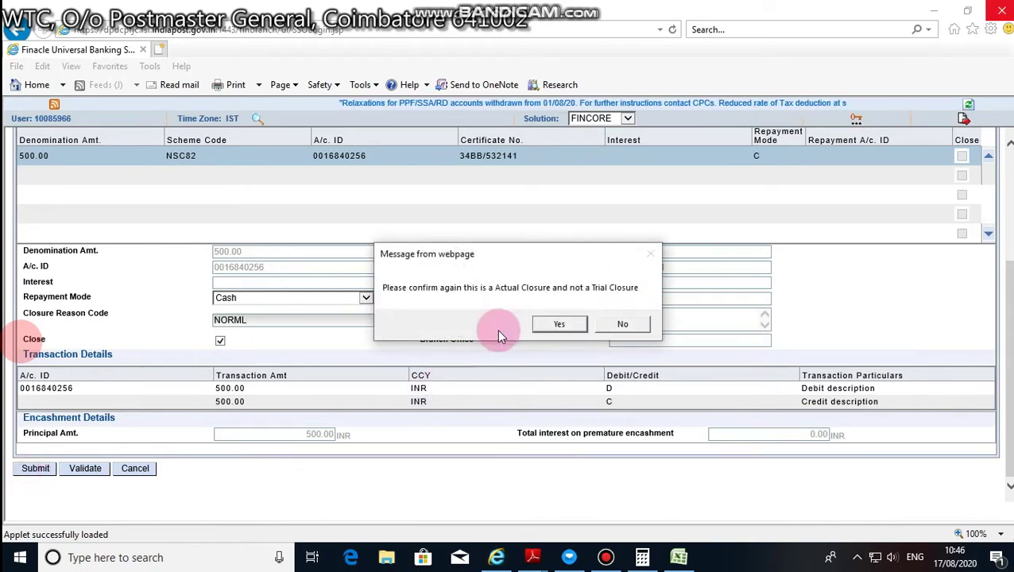
pyautogui.click(559, 325)
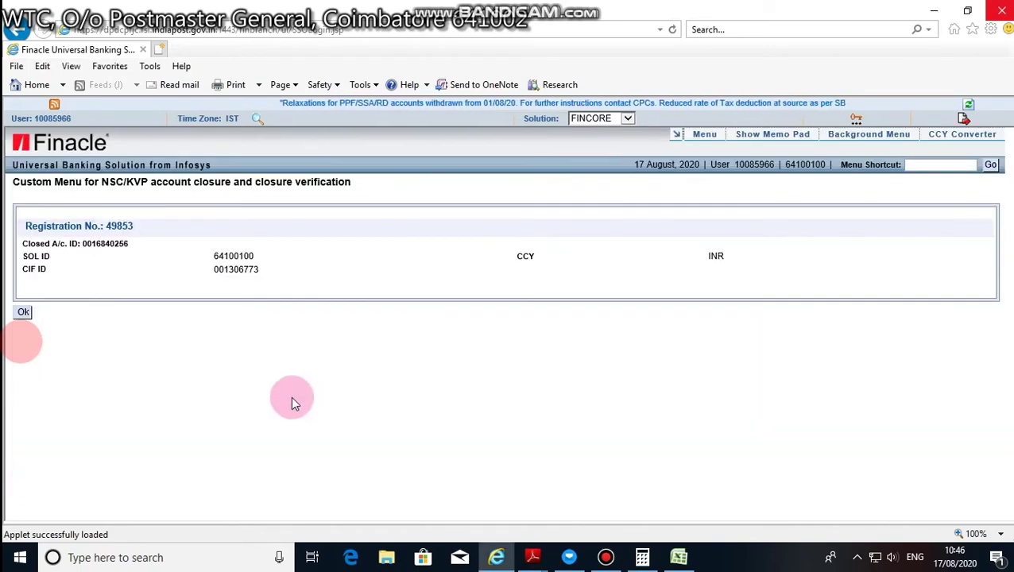
pyautogui.click(24, 312)
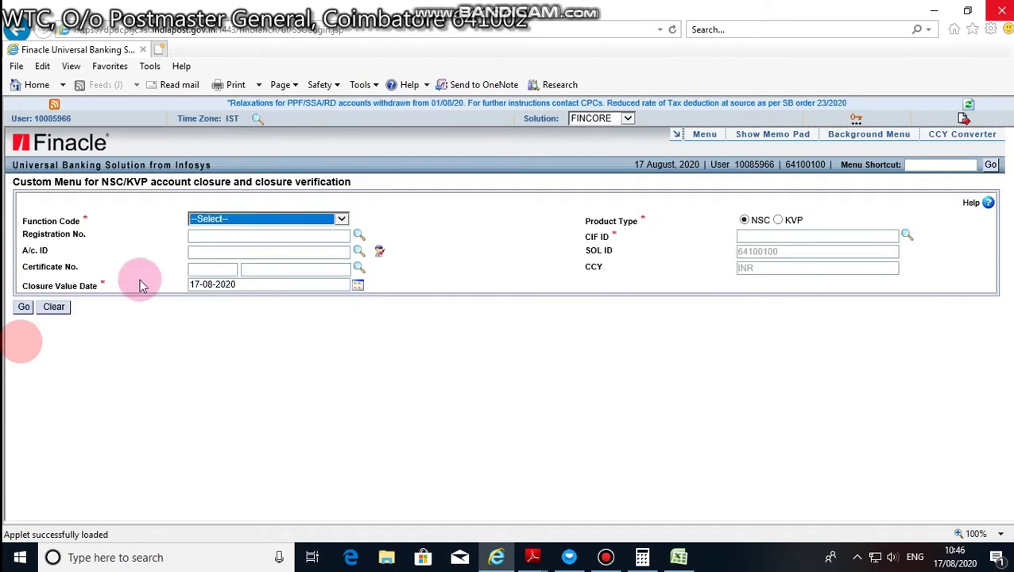
pyautogui.click(229, 224)
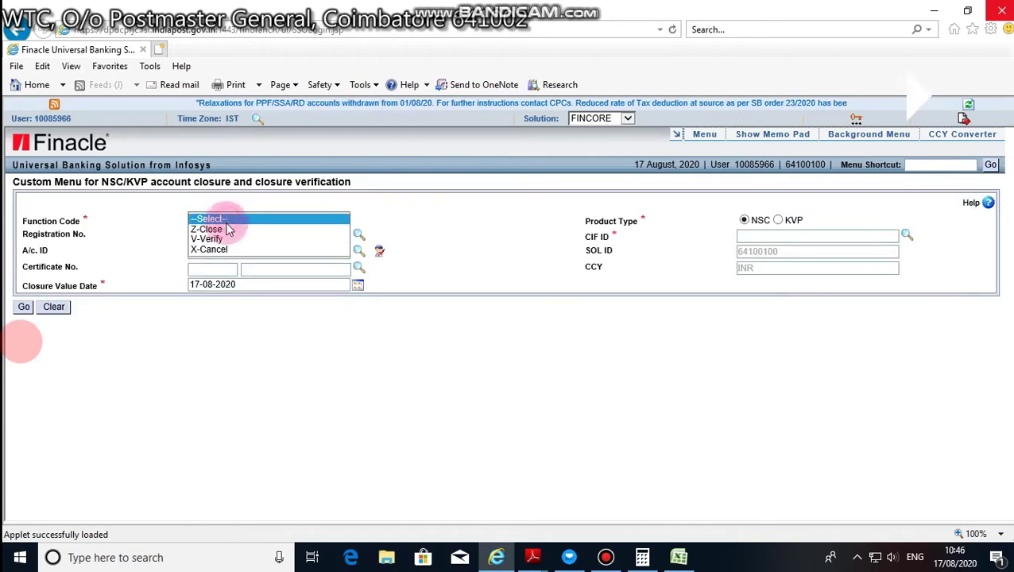
# - Load the fifth certificate for Z-Close and view the holder's specimen signature, then close the viewer
pyautogui.click(211, 229)
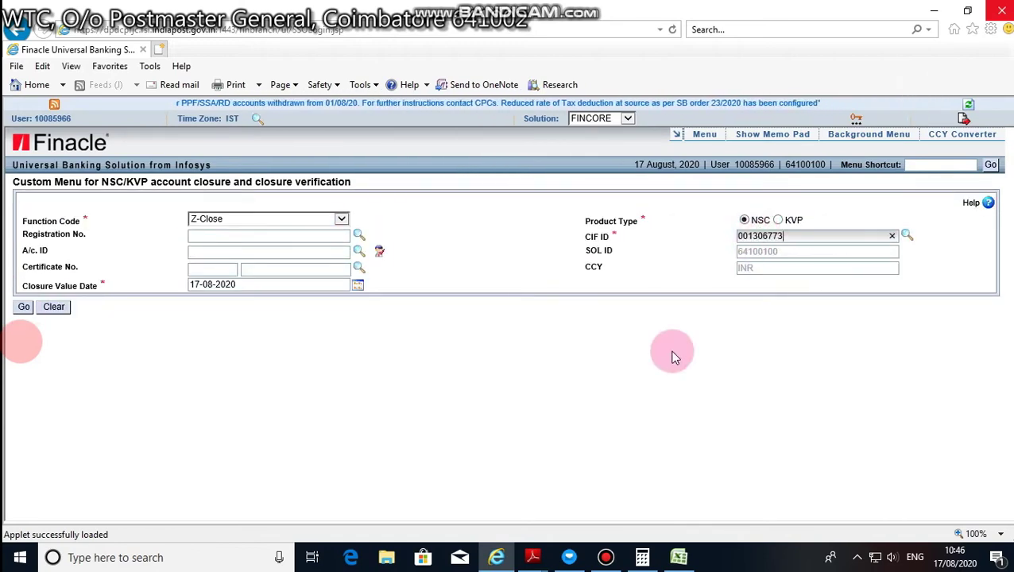
pyautogui.click(359, 235)
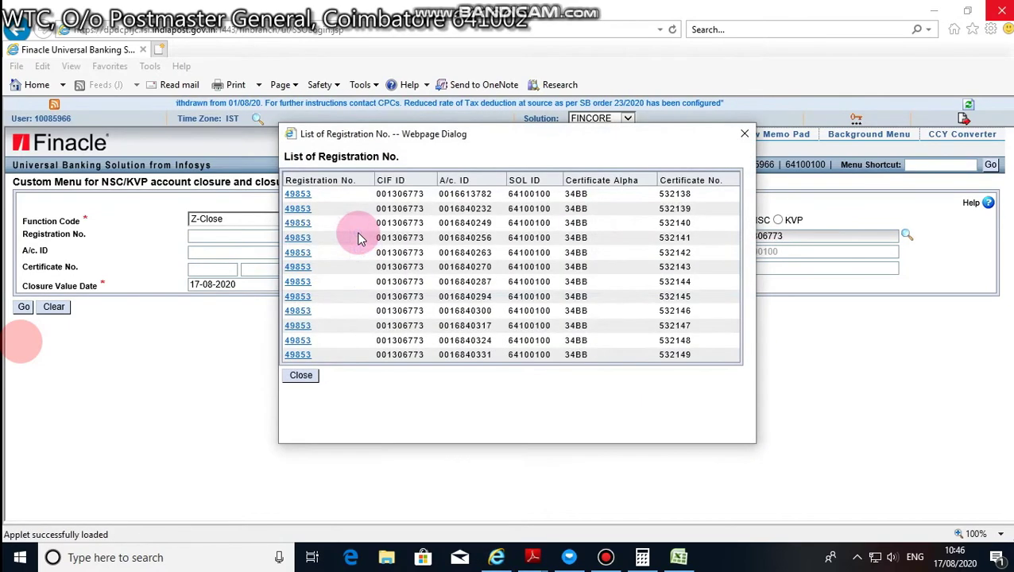
pyautogui.click(296, 252)
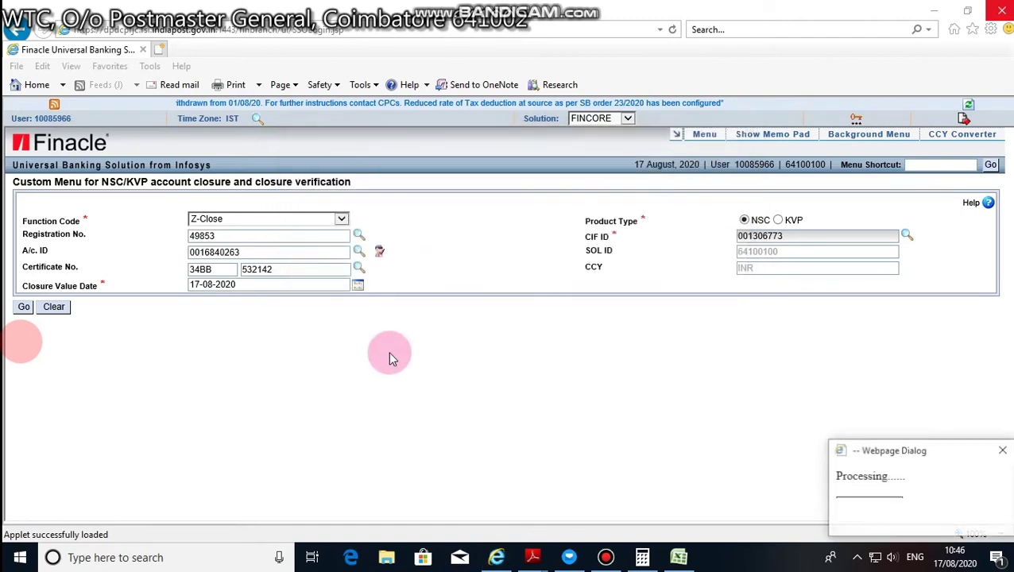
pyautogui.click(381, 253)
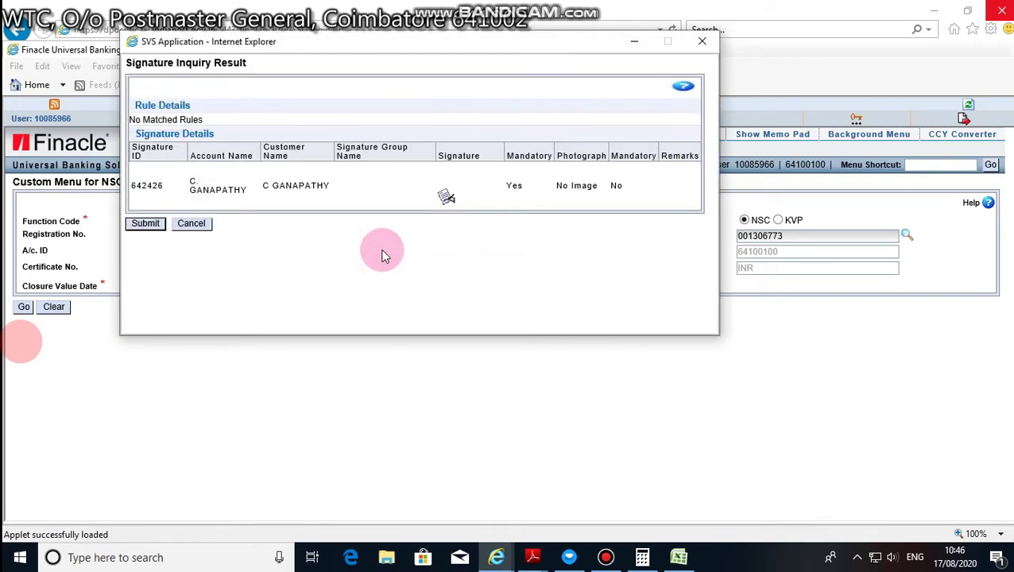
pyautogui.click(447, 199)
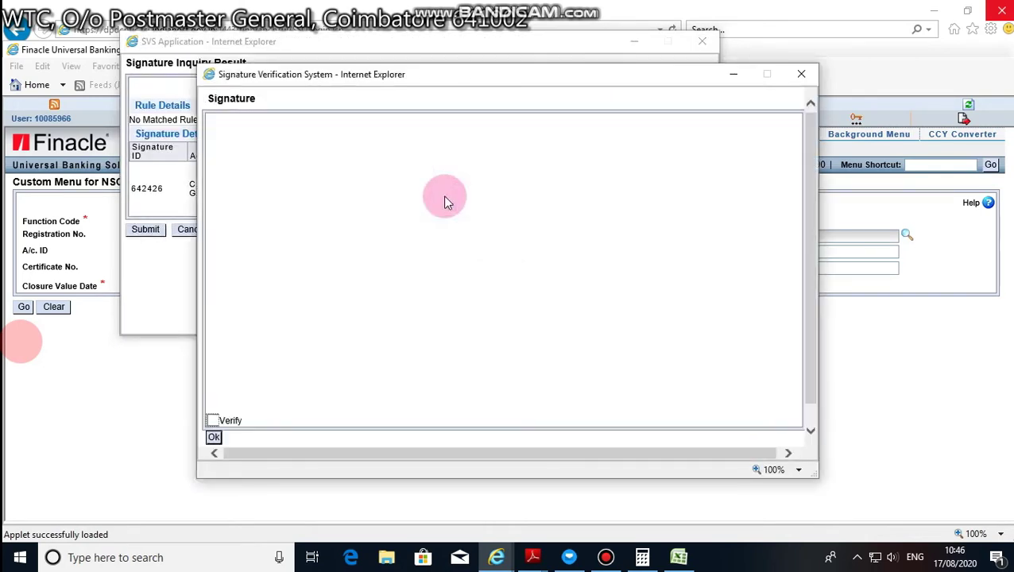
pyautogui.click(801, 74)
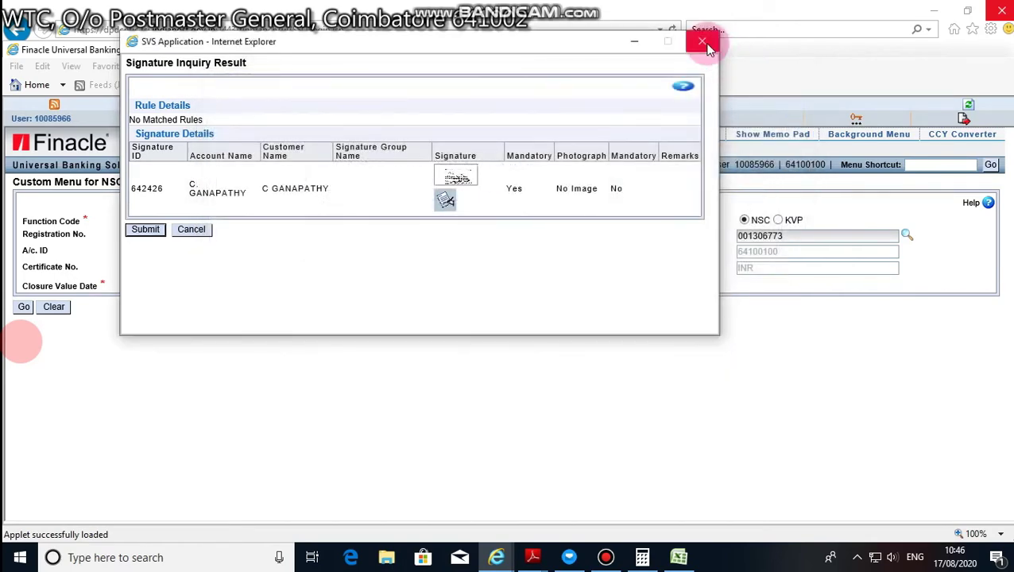
pyautogui.click(708, 46)
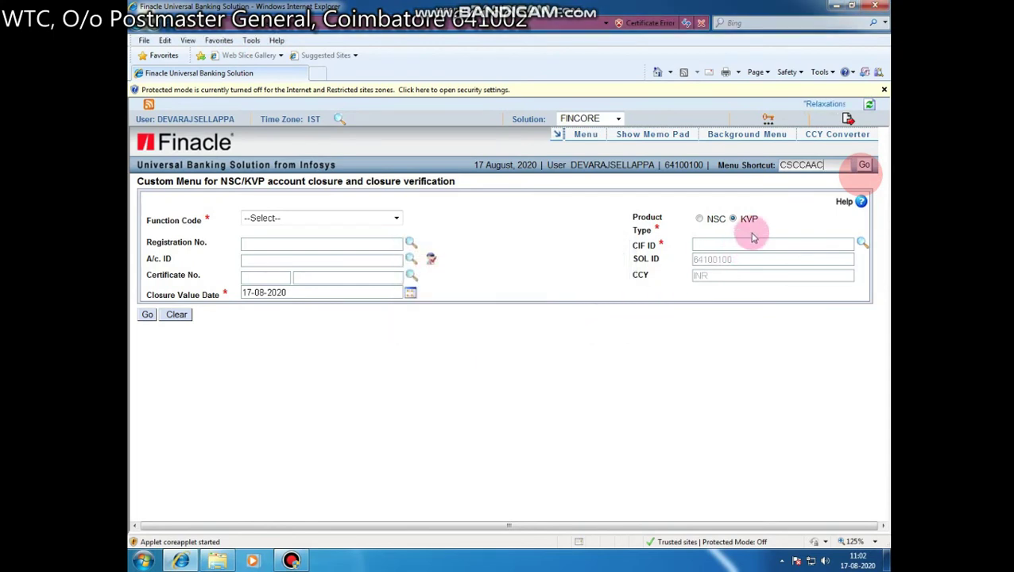
# - Dismiss the webpage message and switch Function Code to V-Verify
pyautogui.click(536, 317)
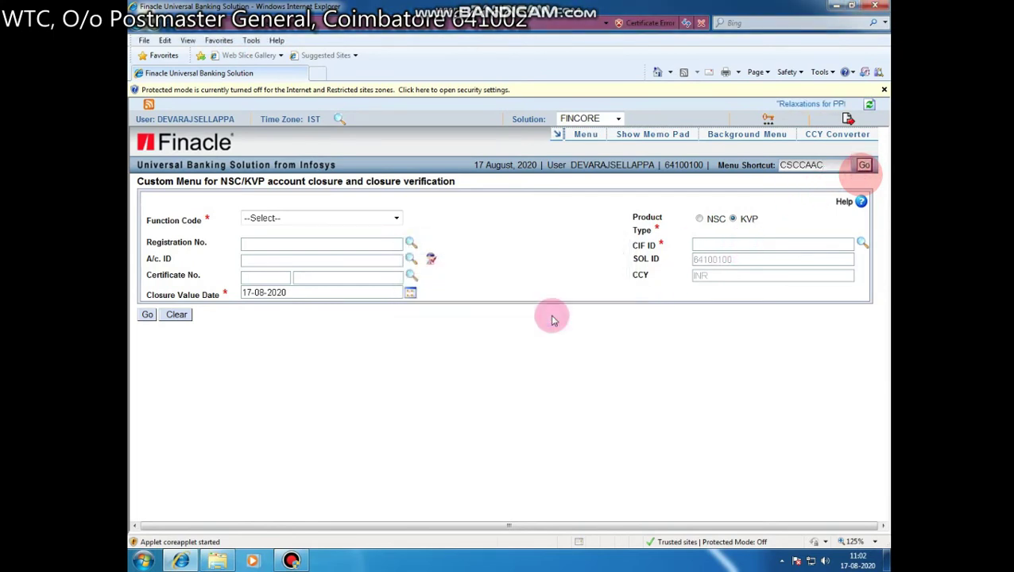
pyautogui.click(335, 217)
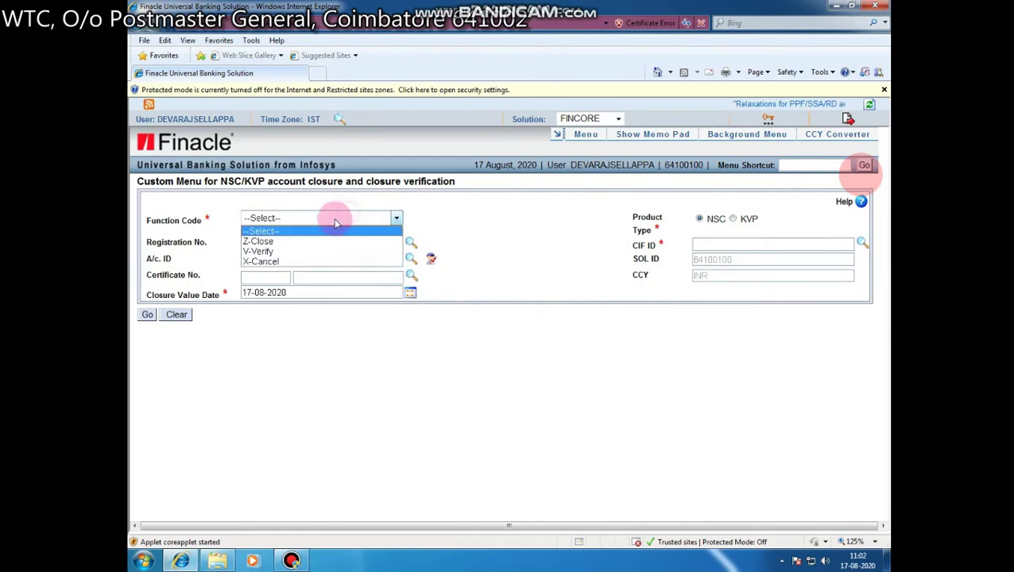
pyautogui.click(305, 247)
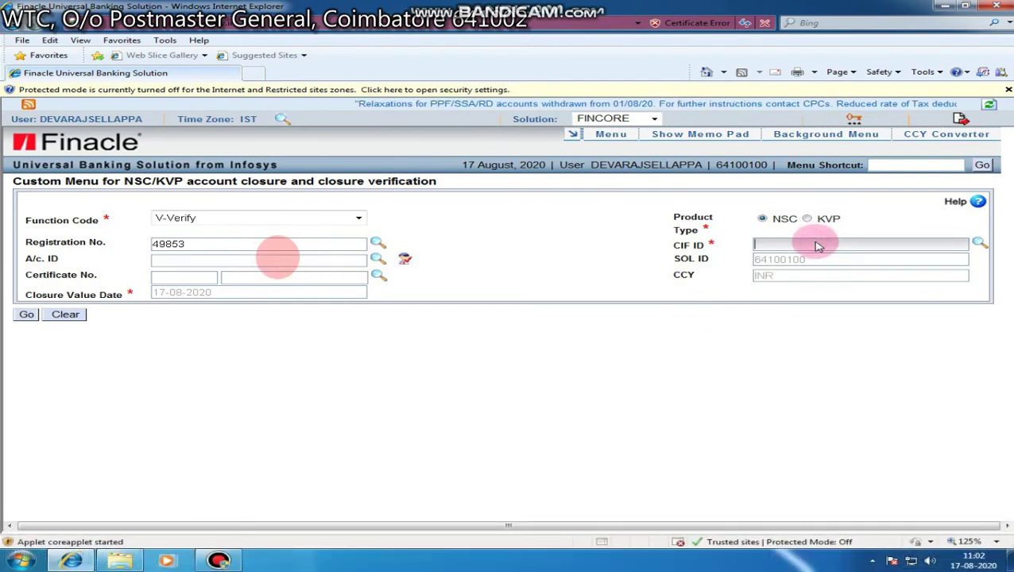
# - Enter the first certificate's account ID and fetch the account holder details
pyautogui.moveTo(284, 263)
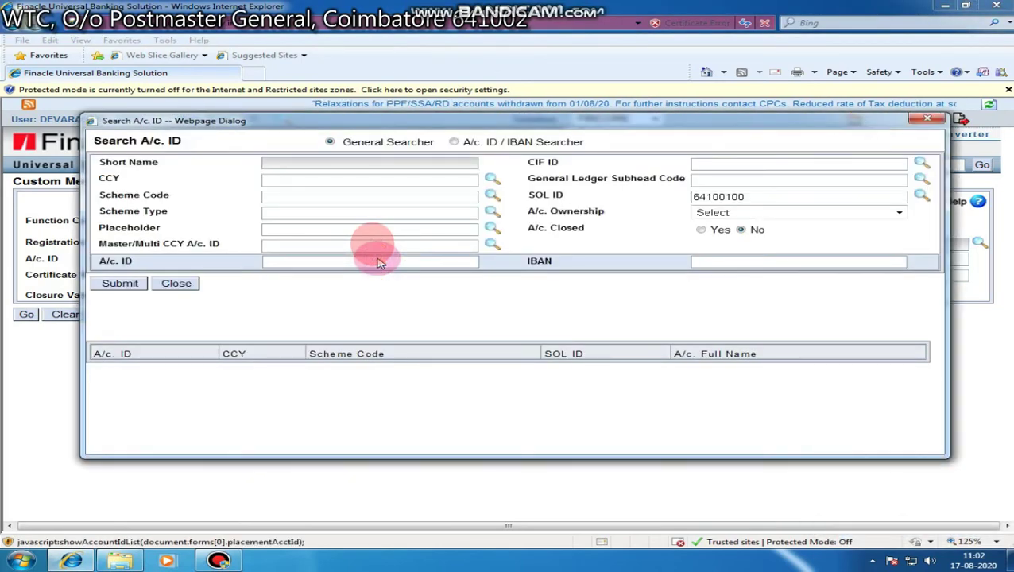
pyautogui.click(931, 119)
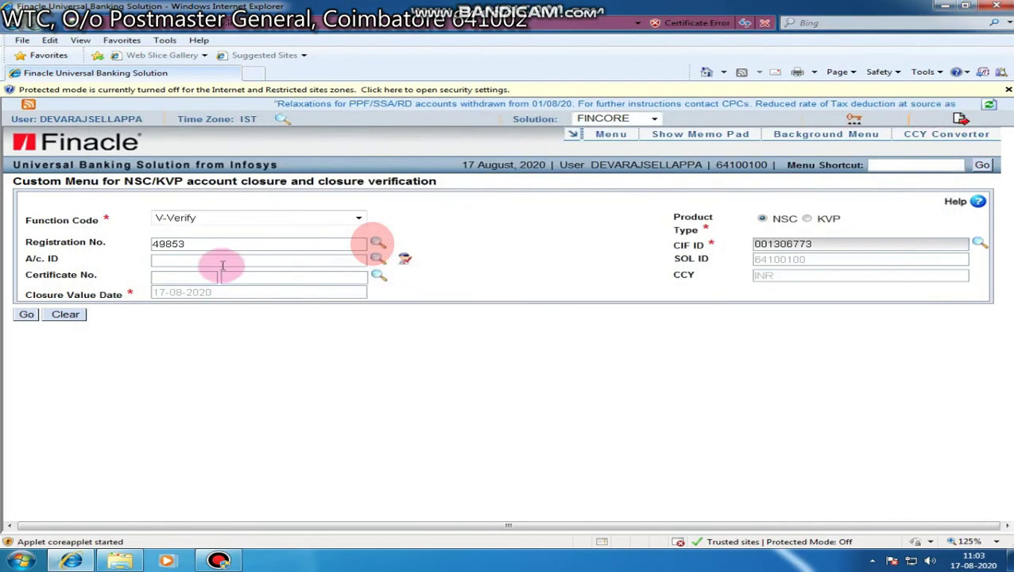
pyautogui.click(222, 263)
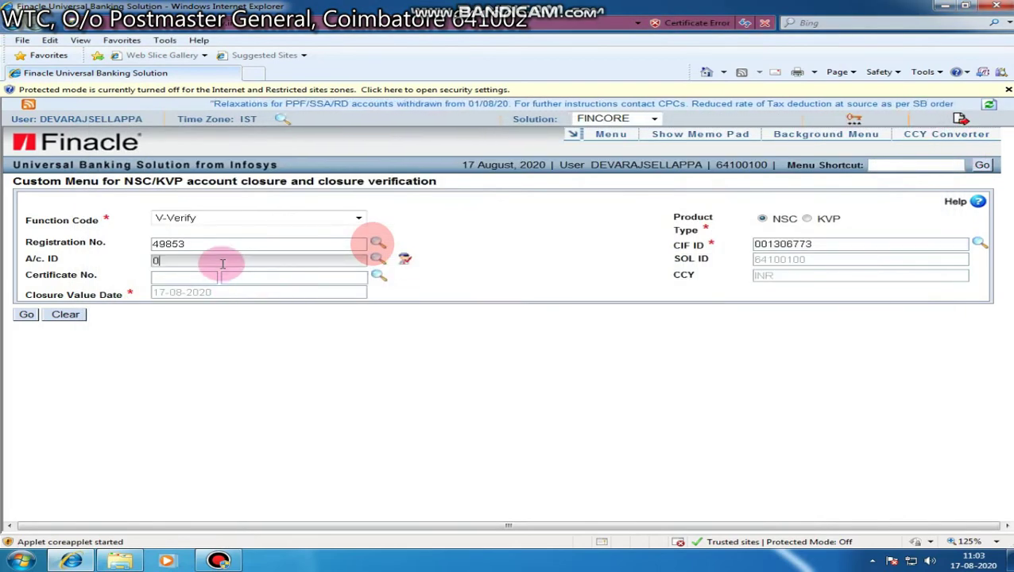
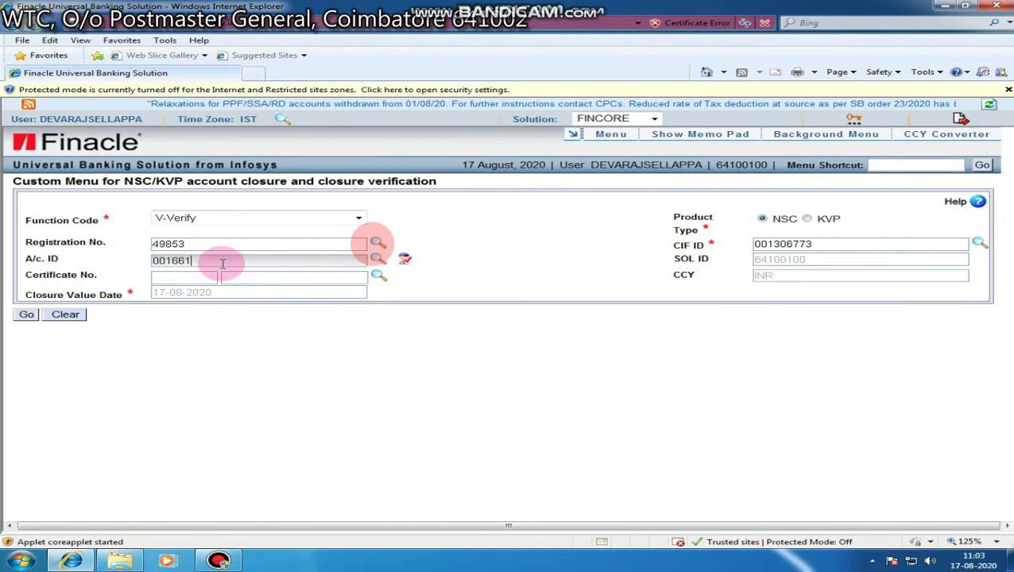
pyautogui.click(267, 323)
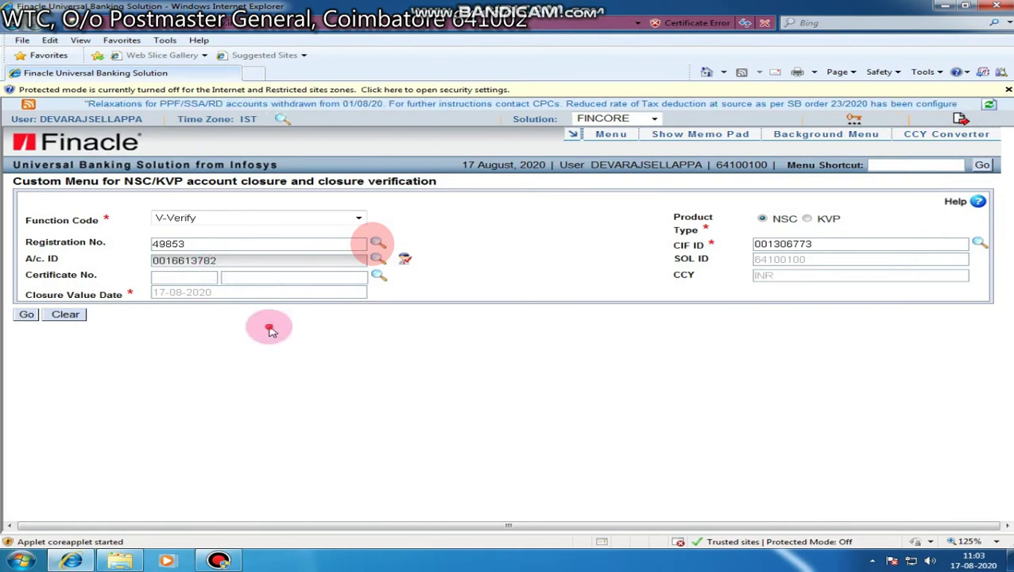
# - Tick Close, submit the verification as an actual closure, and return to the blank form
pyautogui.click(29, 315)
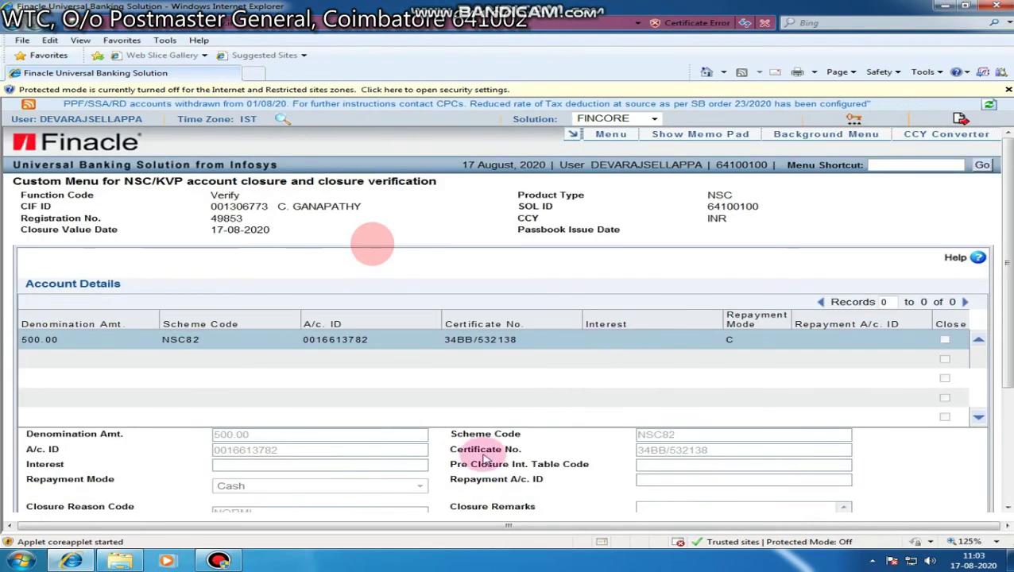
pyautogui.scroll(-3, 464, 453)
pyautogui.click(221, 361)
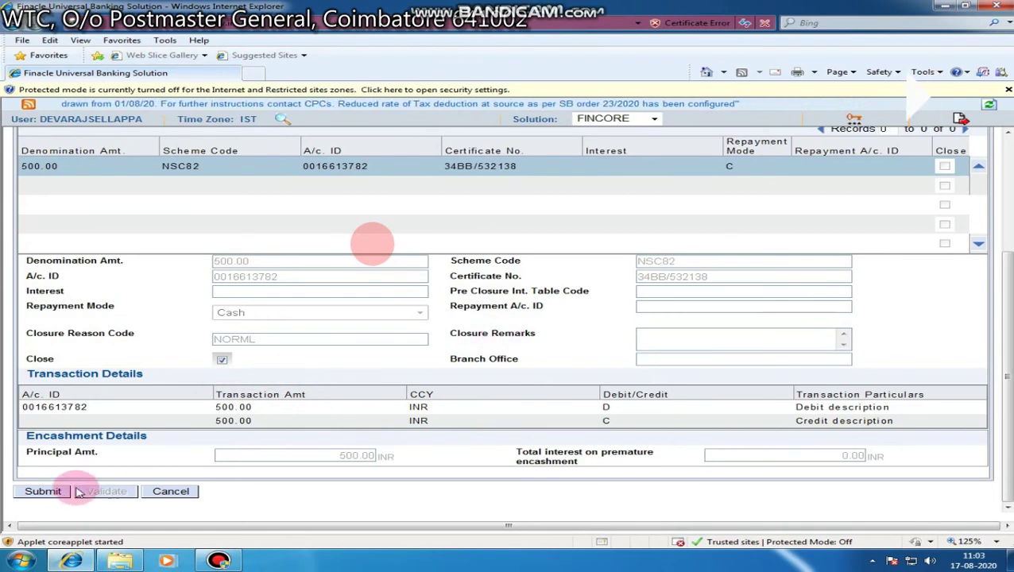
pyautogui.click(49, 492)
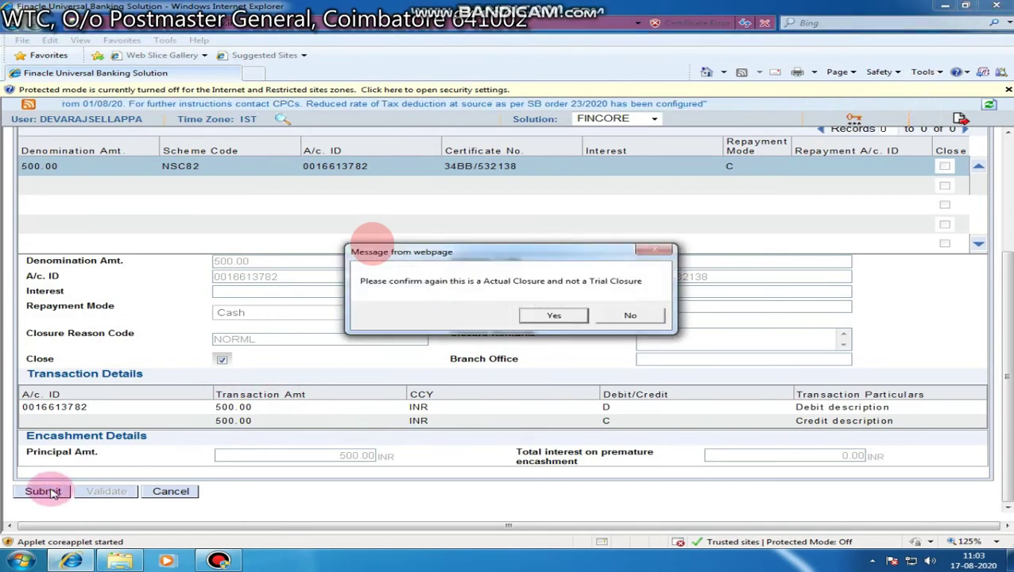
pyautogui.click(564, 316)
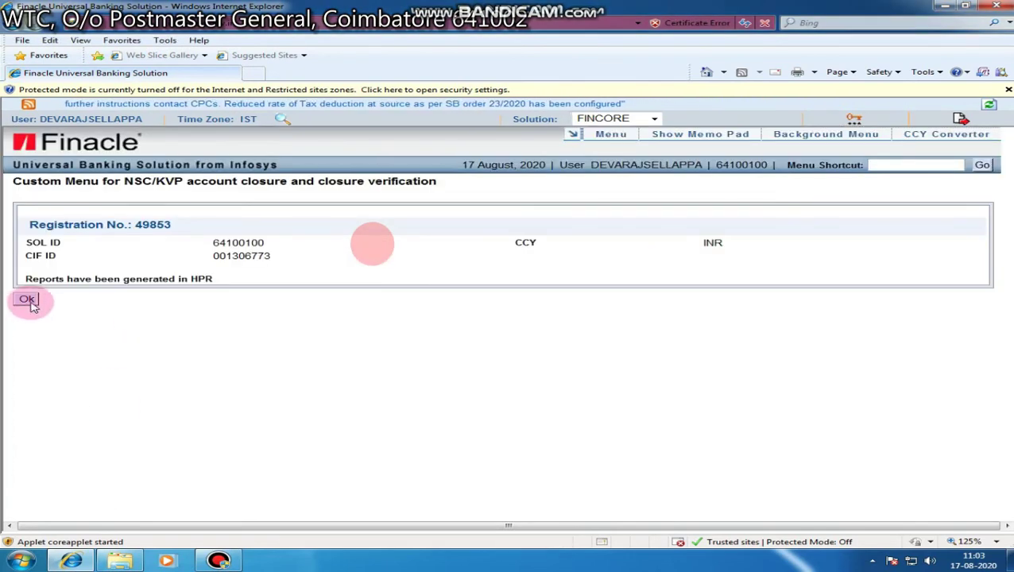
pyautogui.click(28, 303)
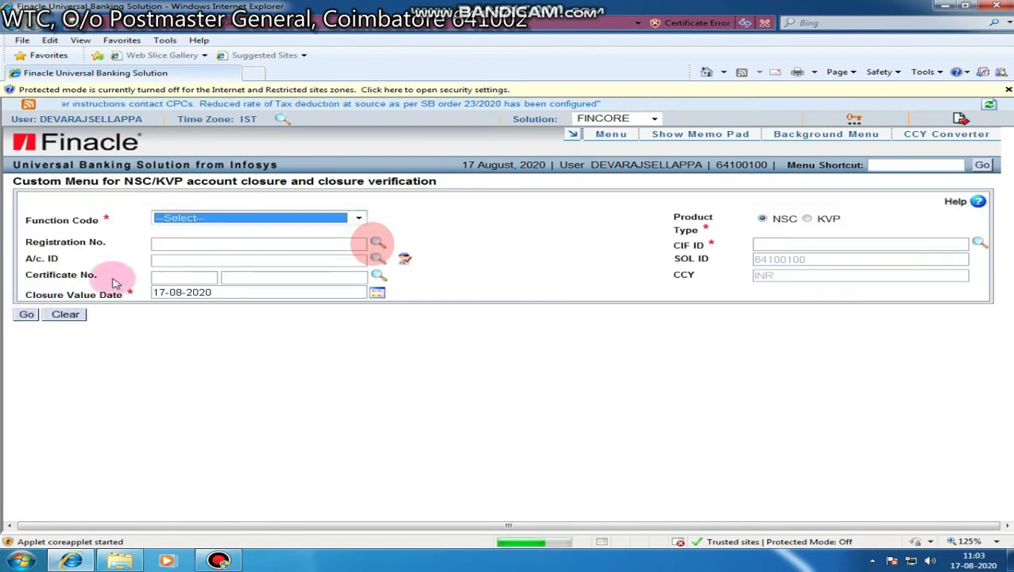
# - Set V-Verify and fill in the registration number, CIF ID and the second certificate's account ID
pyautogui.click(228, 220)
pyautogui.click(176, 251)
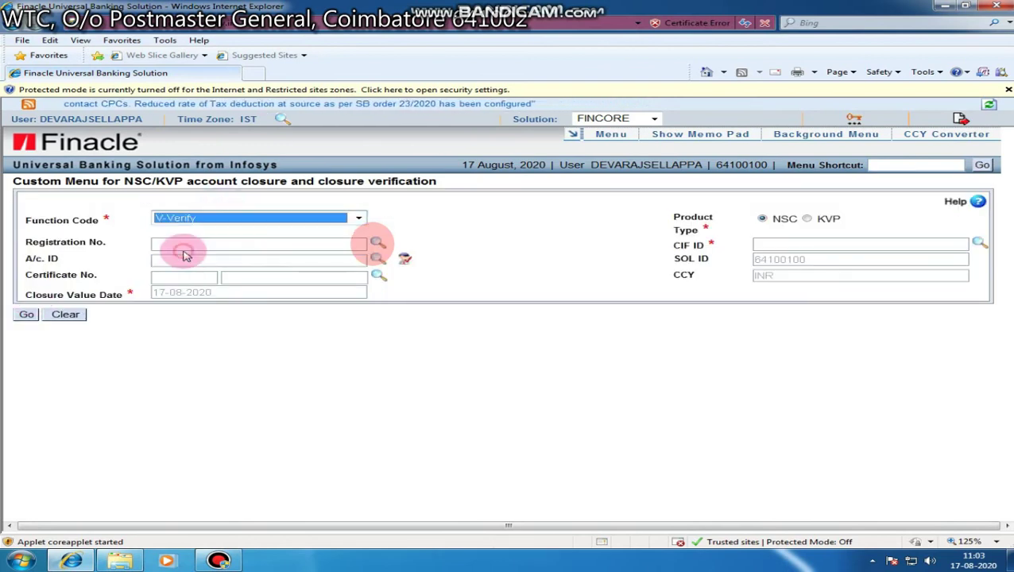
pyautogui.click(185, 243)
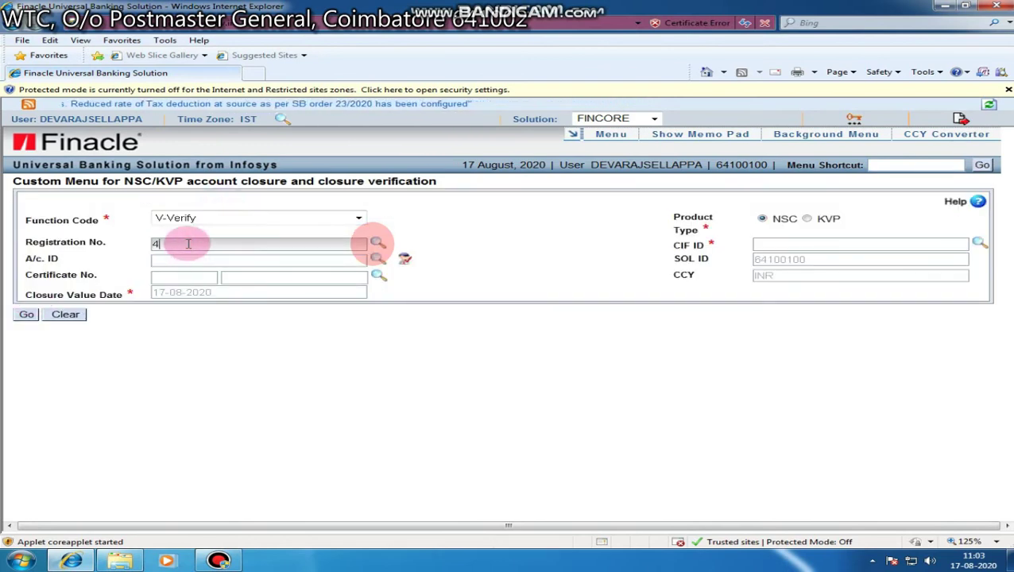
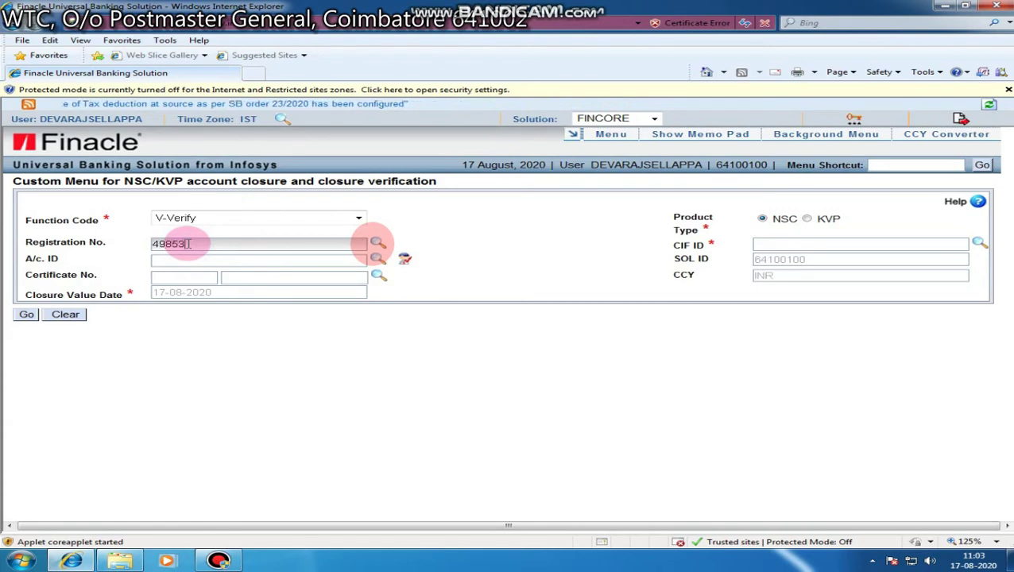
pyautogui.click(788, 245)
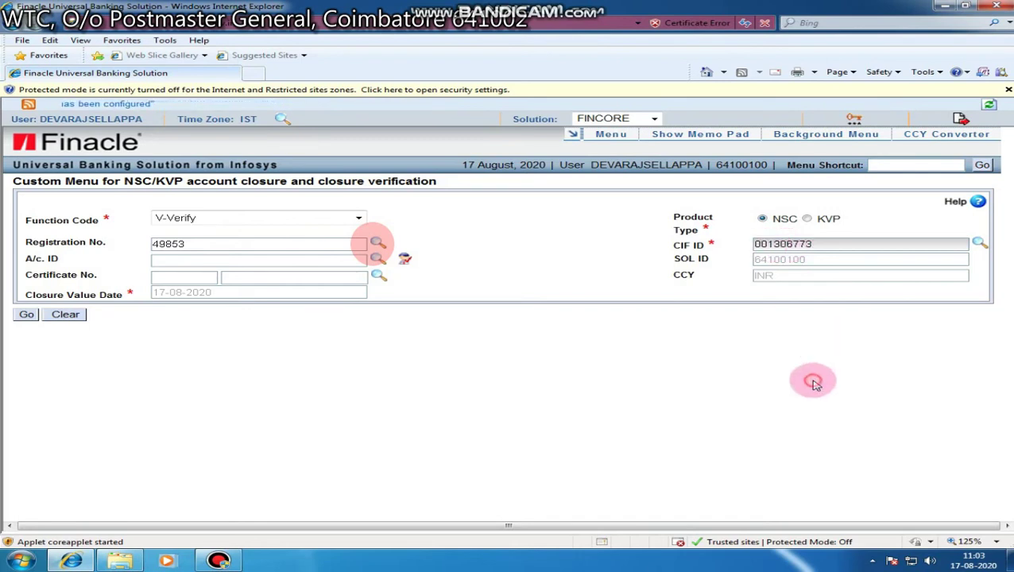
pyautogui.moveTo(849, 244); pyautogui.dragTo(667, 252)
pyautogui.hotkey('ctrl', 'c')
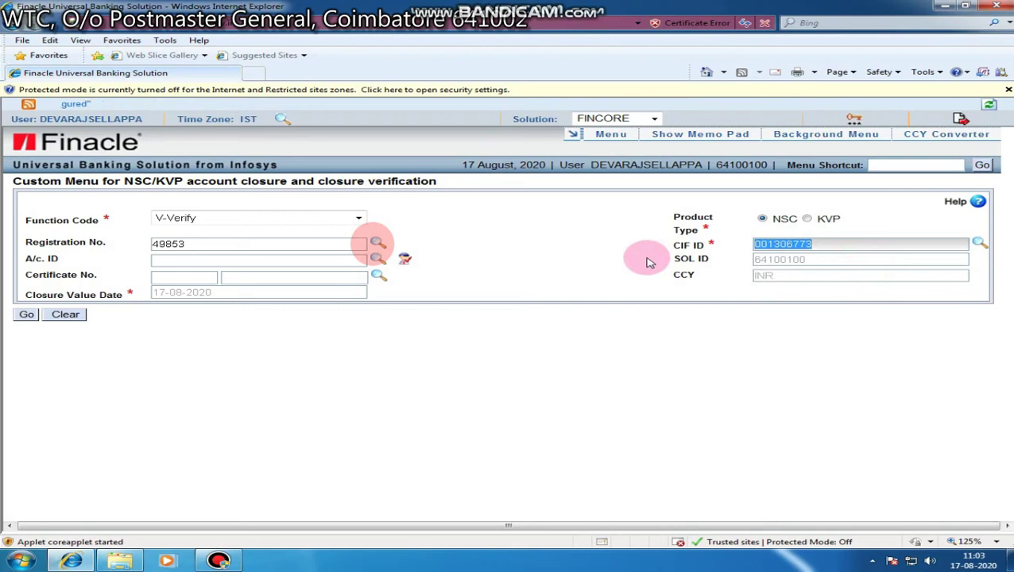
pyautogui.click(191, 261)
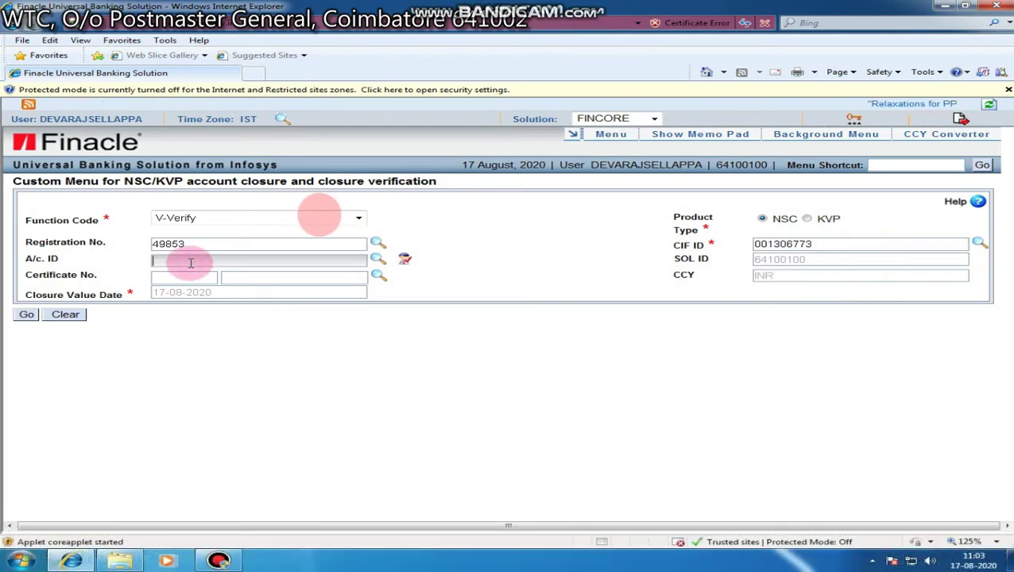
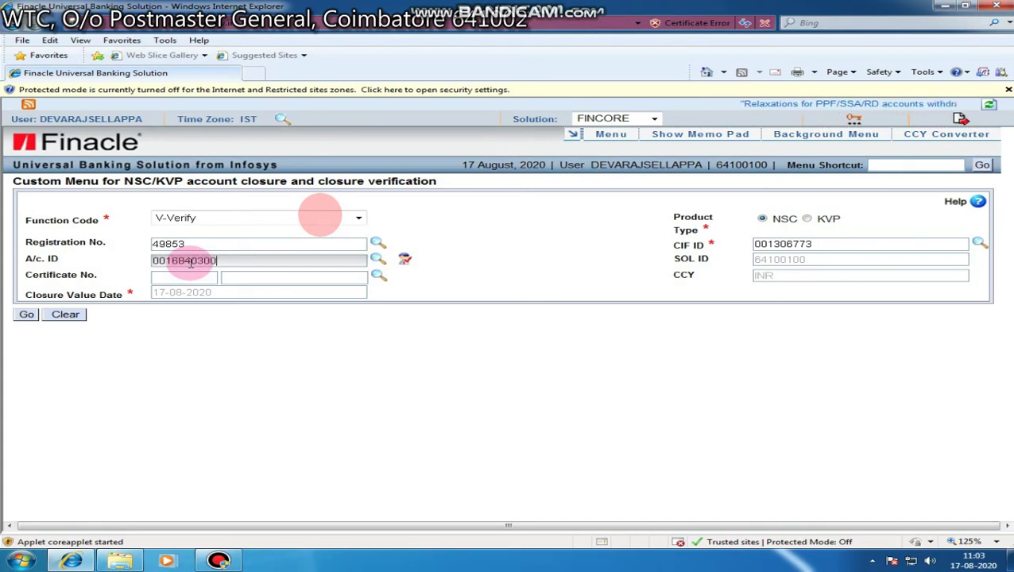
# - Load the second certificate, tick Close, submit as an actual closure and dismiss the HPR report notice
pyautogui.click(28, 314)
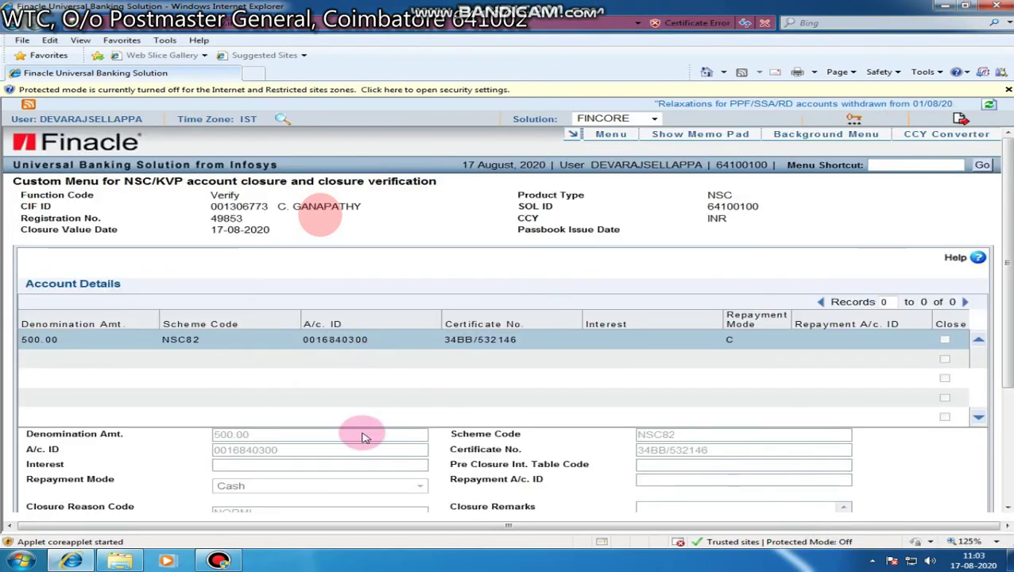
pyautogui.scroll(-3, 362, 430)
pyautogui.click(222, 361)
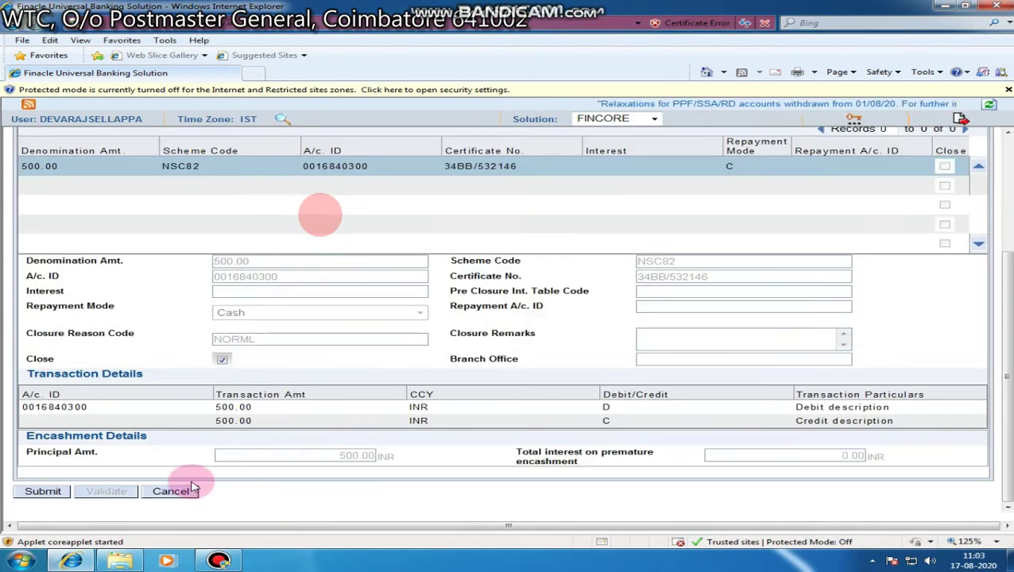
pyautogui.click(43, 492)
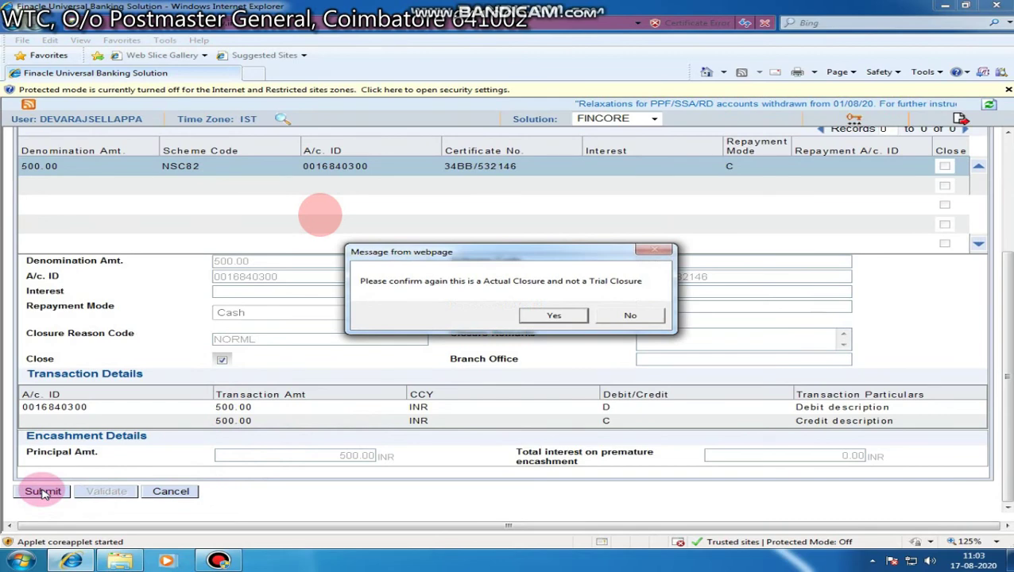
pyautogui.click(554, 315)
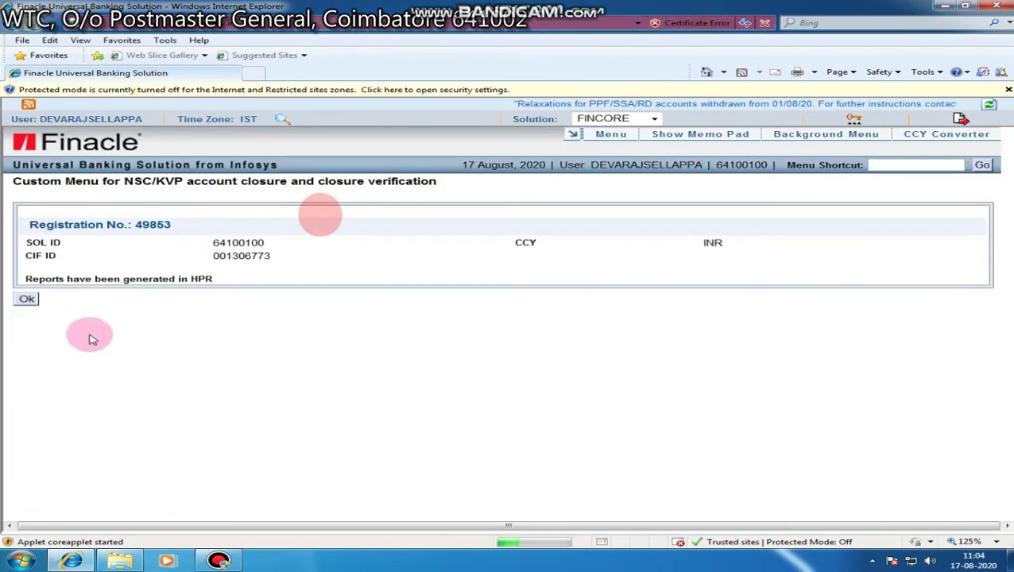
pyautogui.click(26, 299)
# - Set V-Verify and fill in the registration number, pasted CIF ID and the third account ID
pyautogui.click(188, 218)
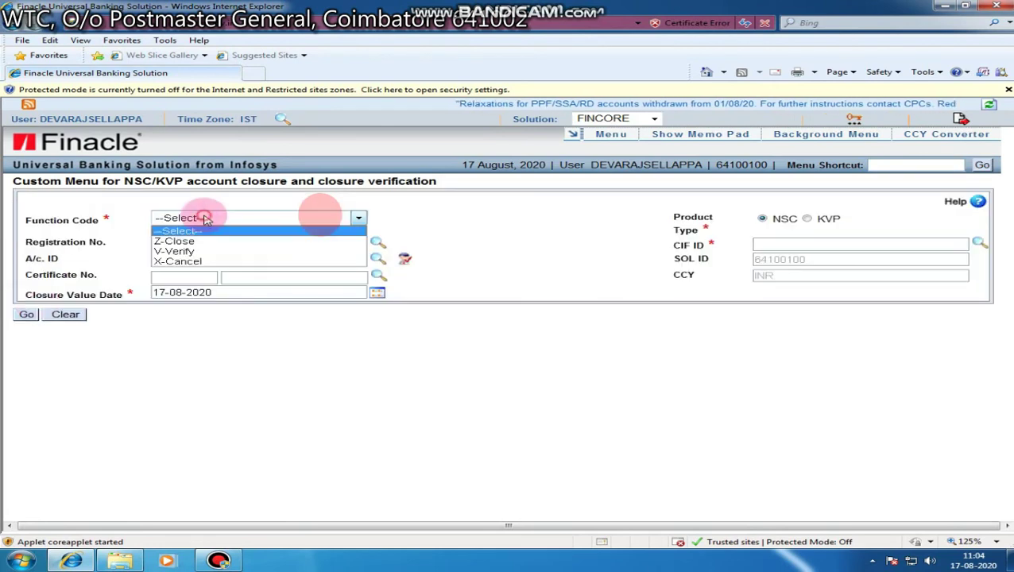
pyautogui.click(188, 253)
pyautogui.click(198, 245)
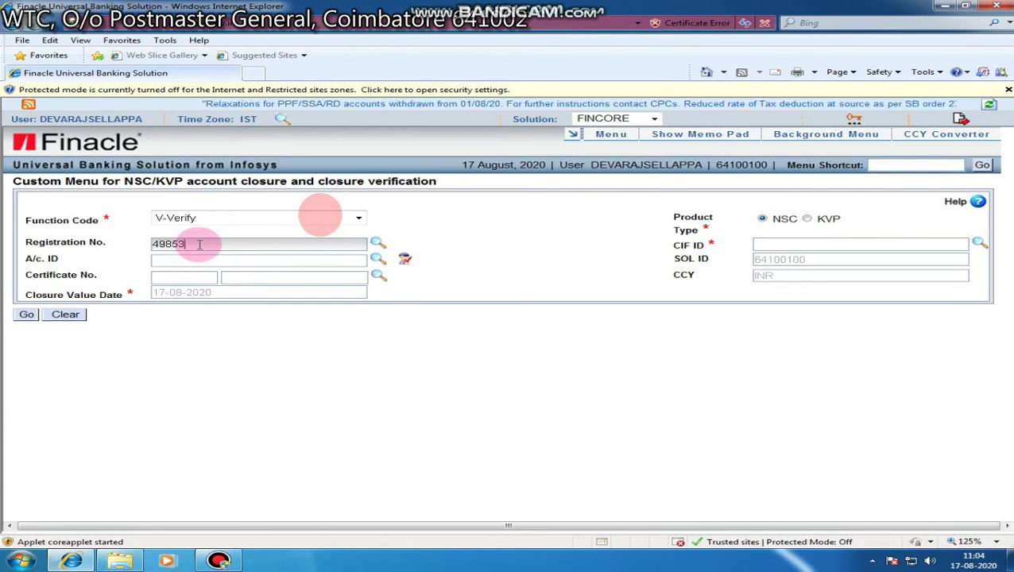
pyautogui.click(775, 244)
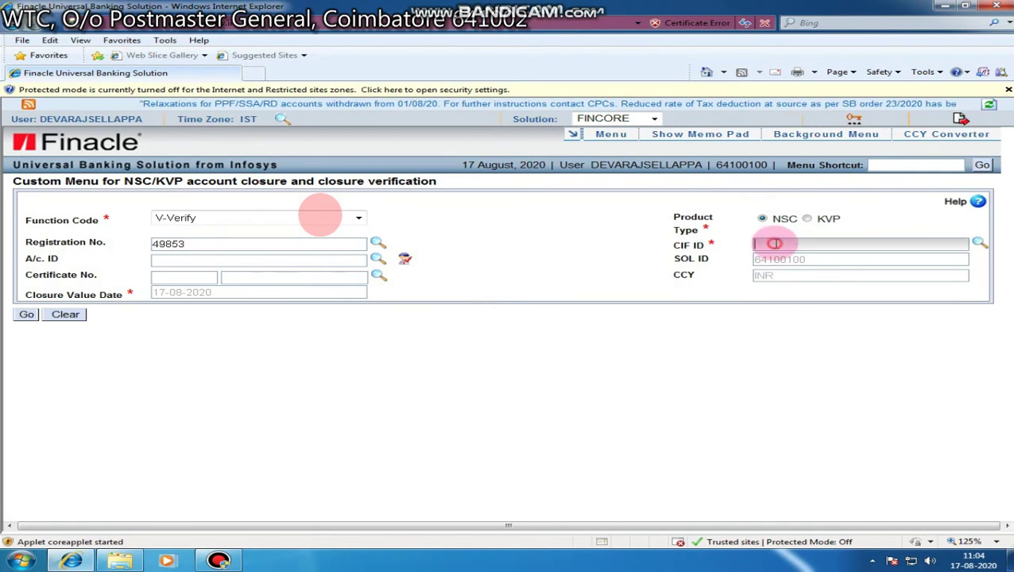
pyautogui.hotkey('ctrl', 'v')
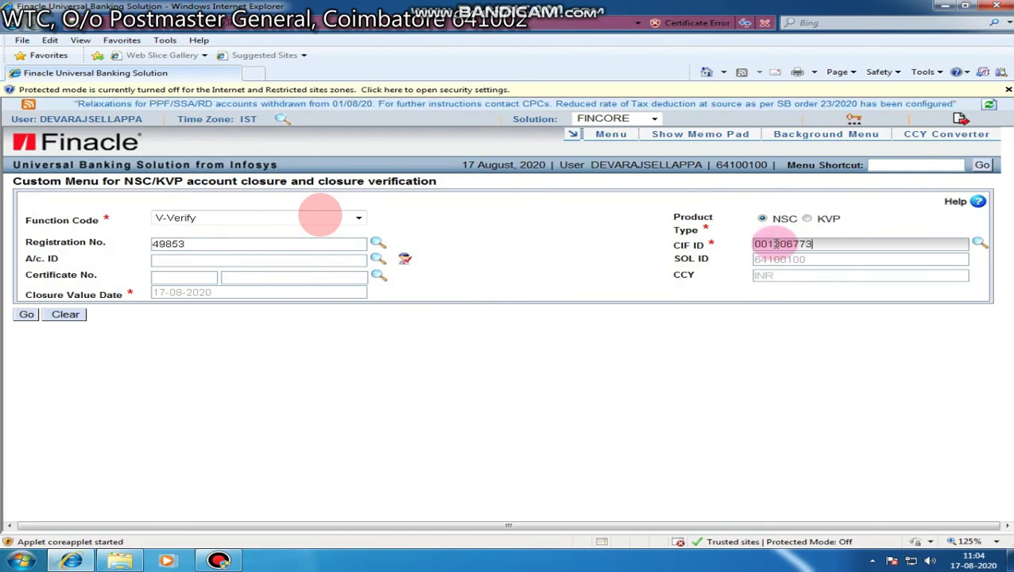
pyautogui.click(226, 263)
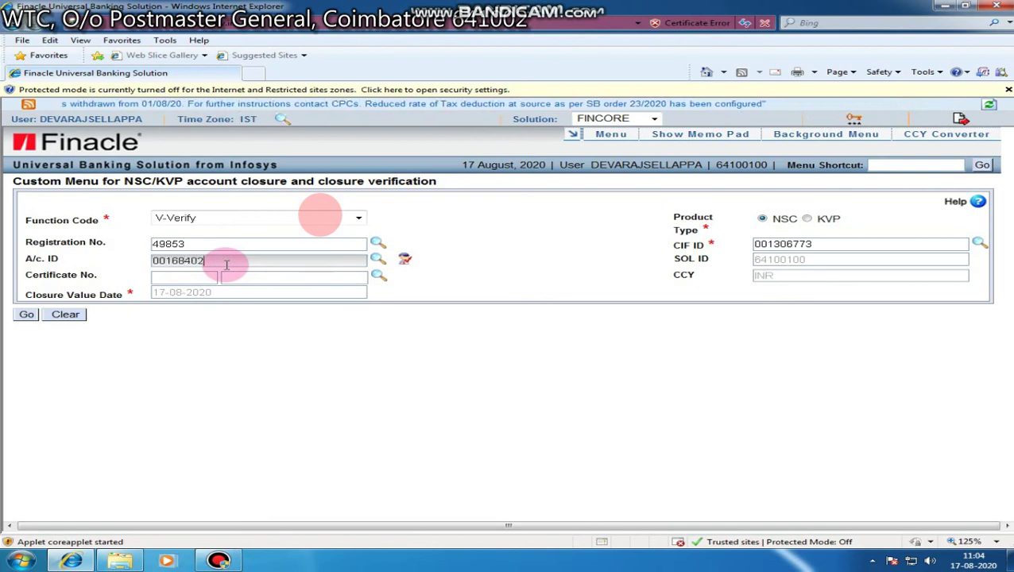
# - Load the third certificate, tick Close, submit as an actual closure and dismiss the report notice
pyautogui.click(24, 315)
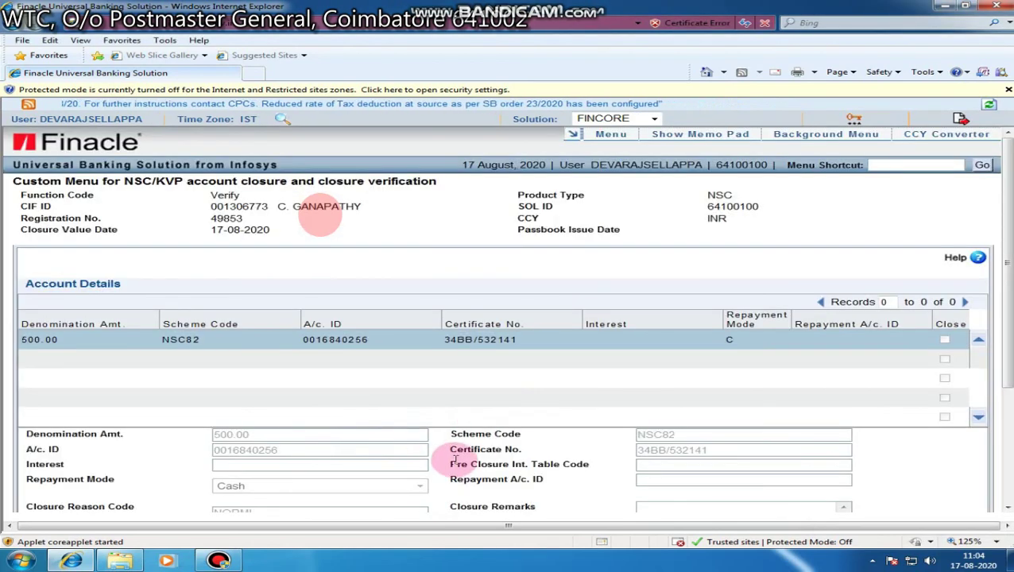
pyautogui.scroll(-3, 210, 471)
pyautogui.click(222, 359)
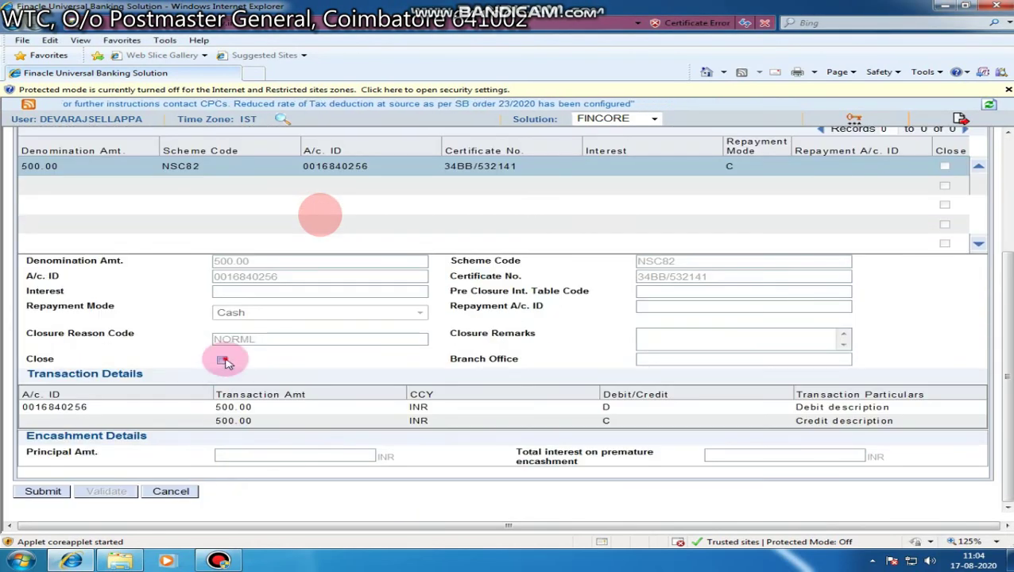
pyautogui.click(42, 491)
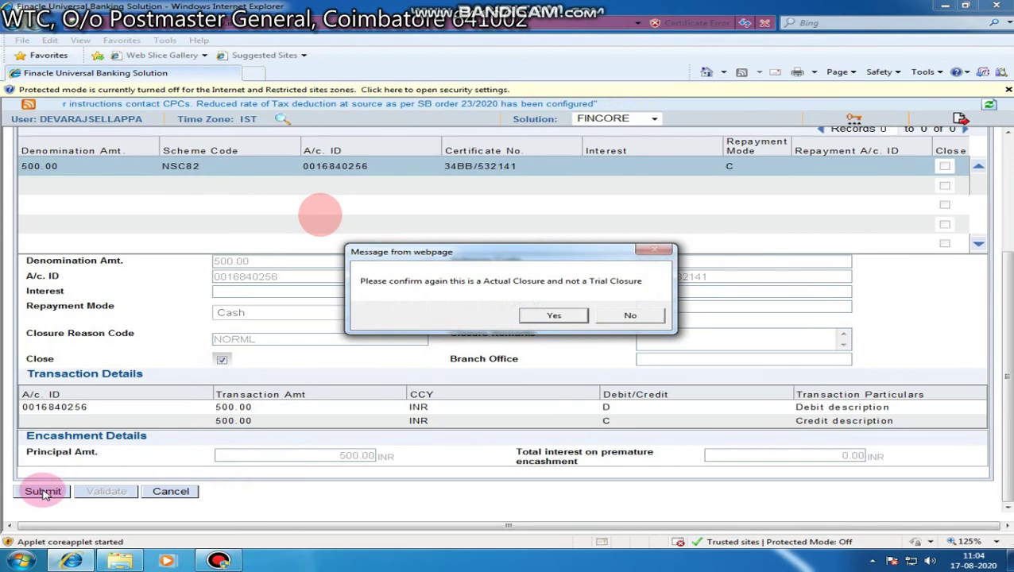
pyautogui.click(575, 316)
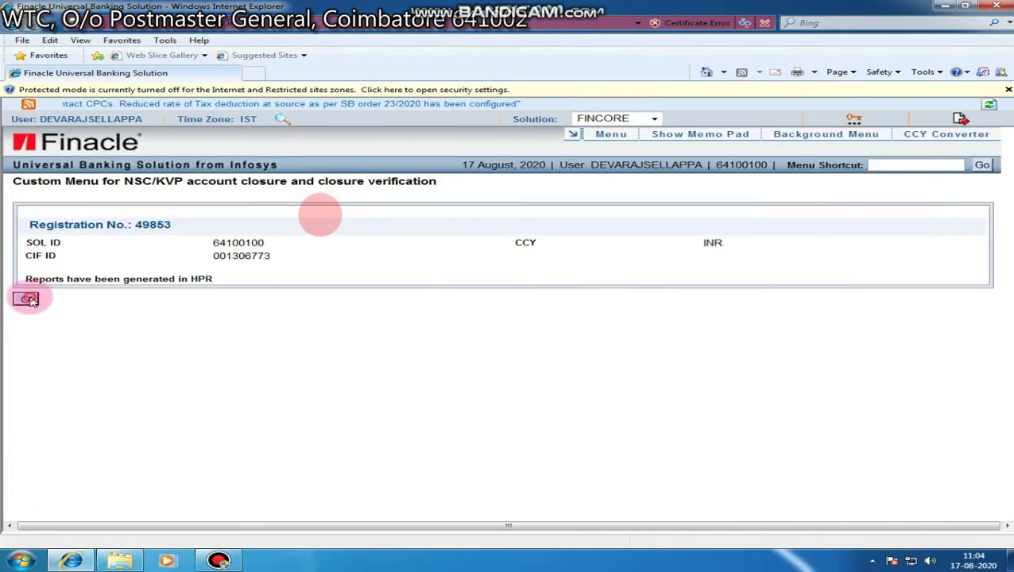
pyautogui.click(26, 299)
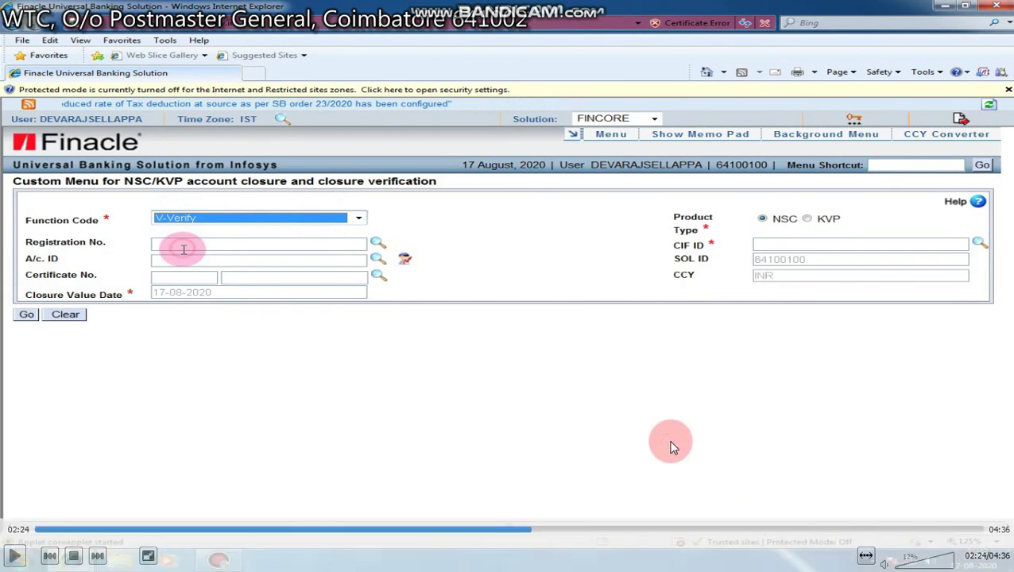